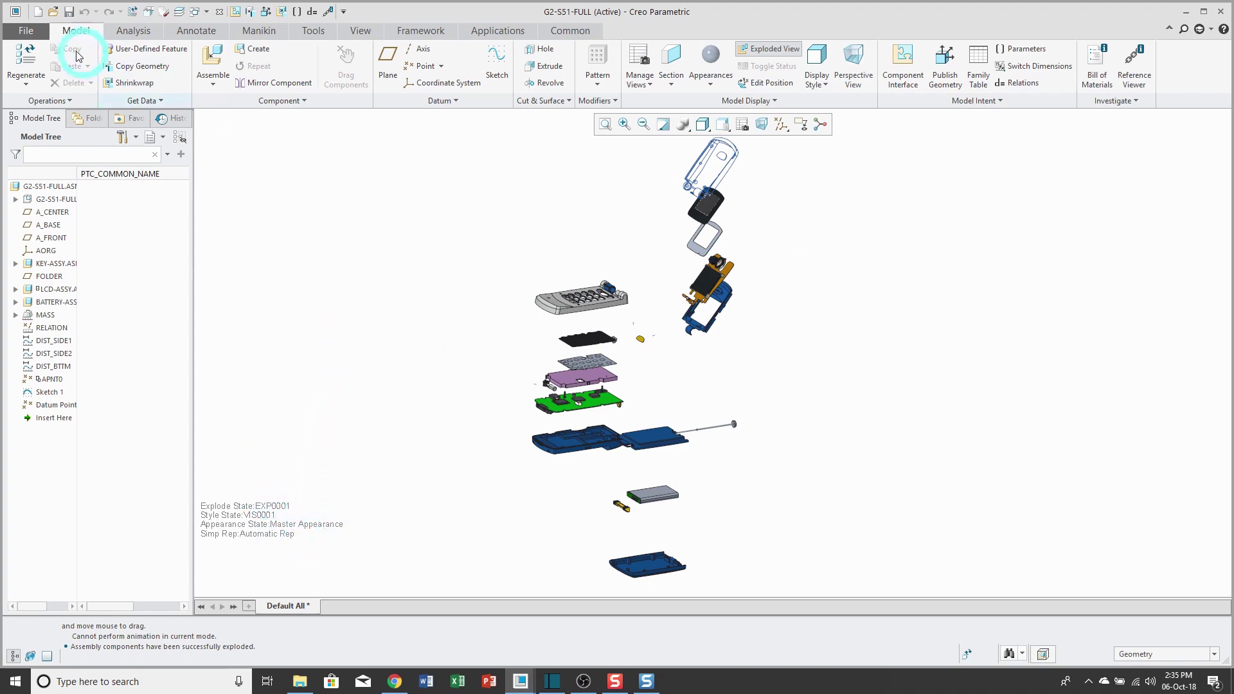
Step: In the window settings options, set the main window's Graphics Toolbar location to Show in status bar
left_click(25, 32)
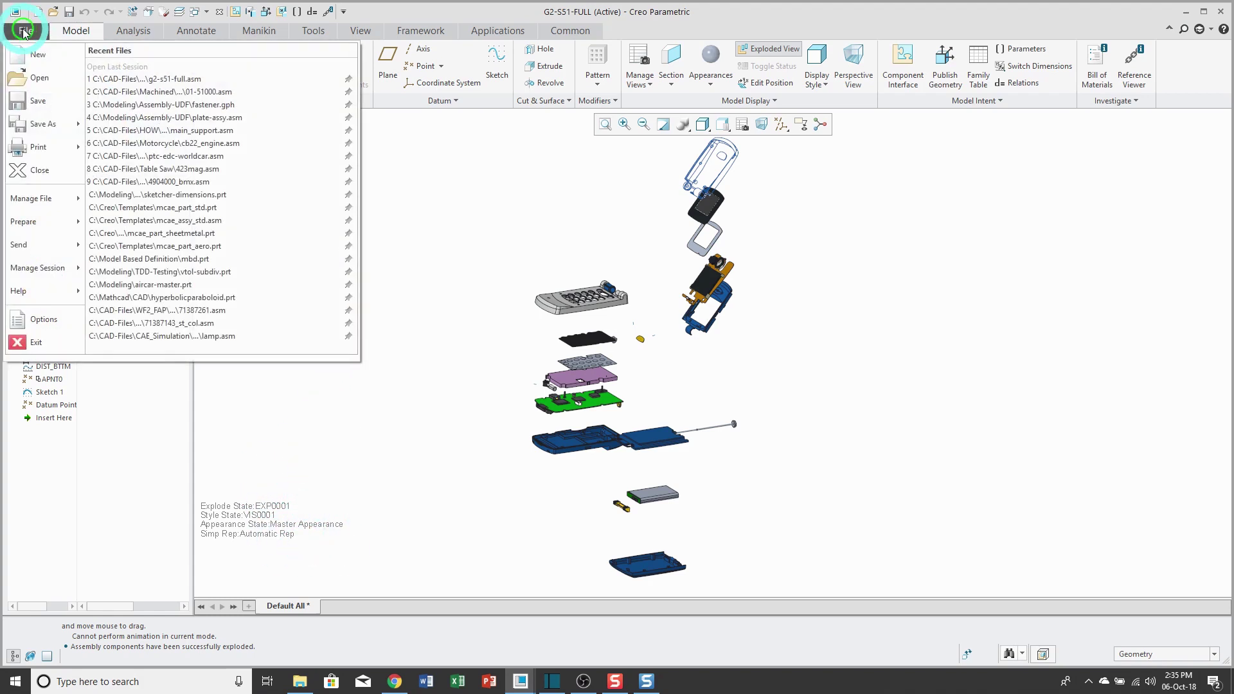
left_click(64, 318)
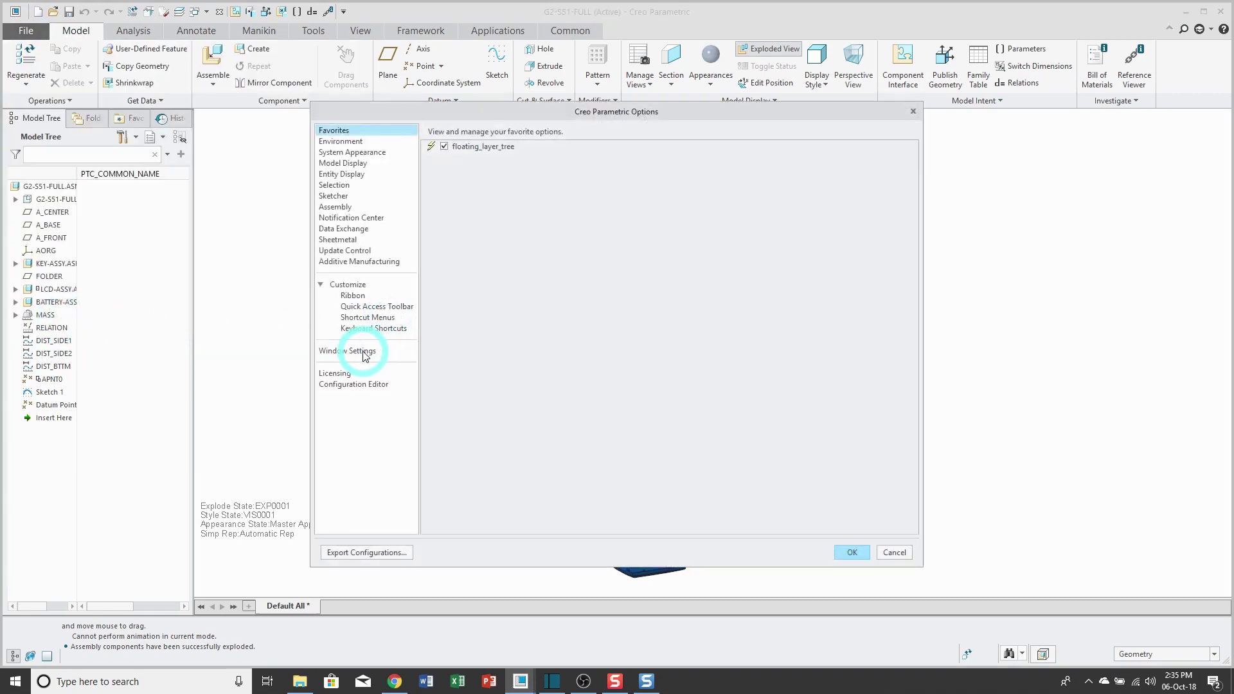
left_click(383, 351)
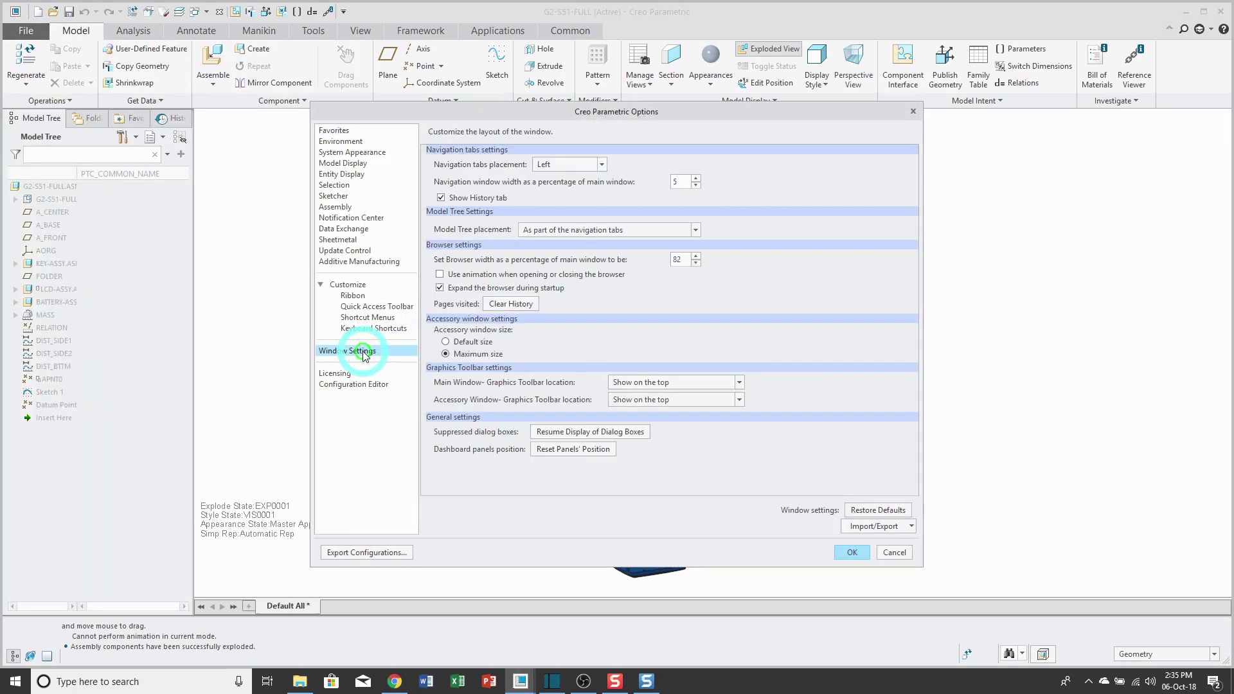
left_click(740, 383)
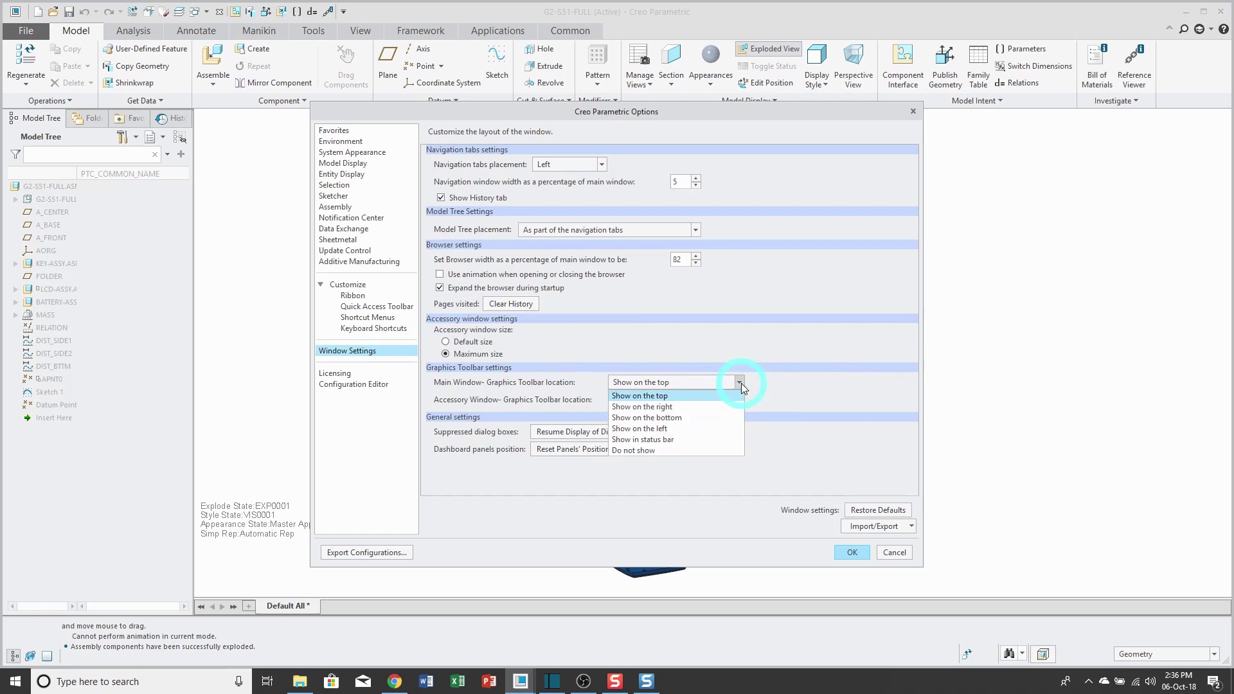
left_click(667, 441)
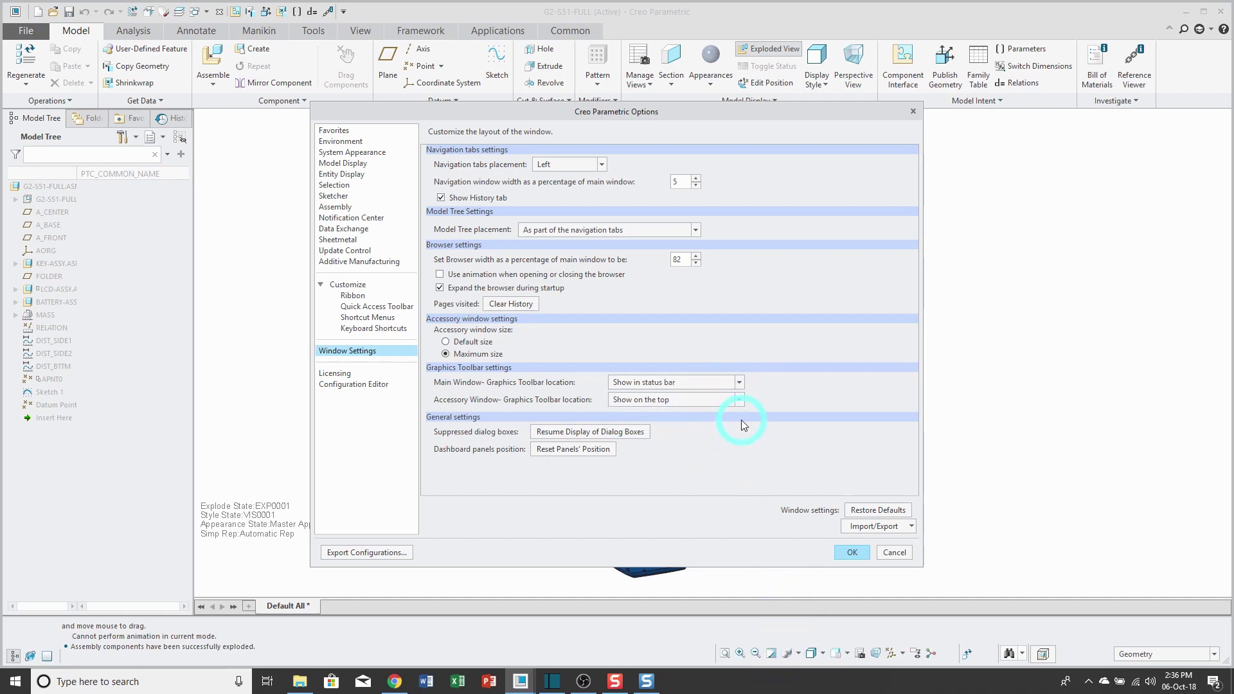
left_click(740, 383)
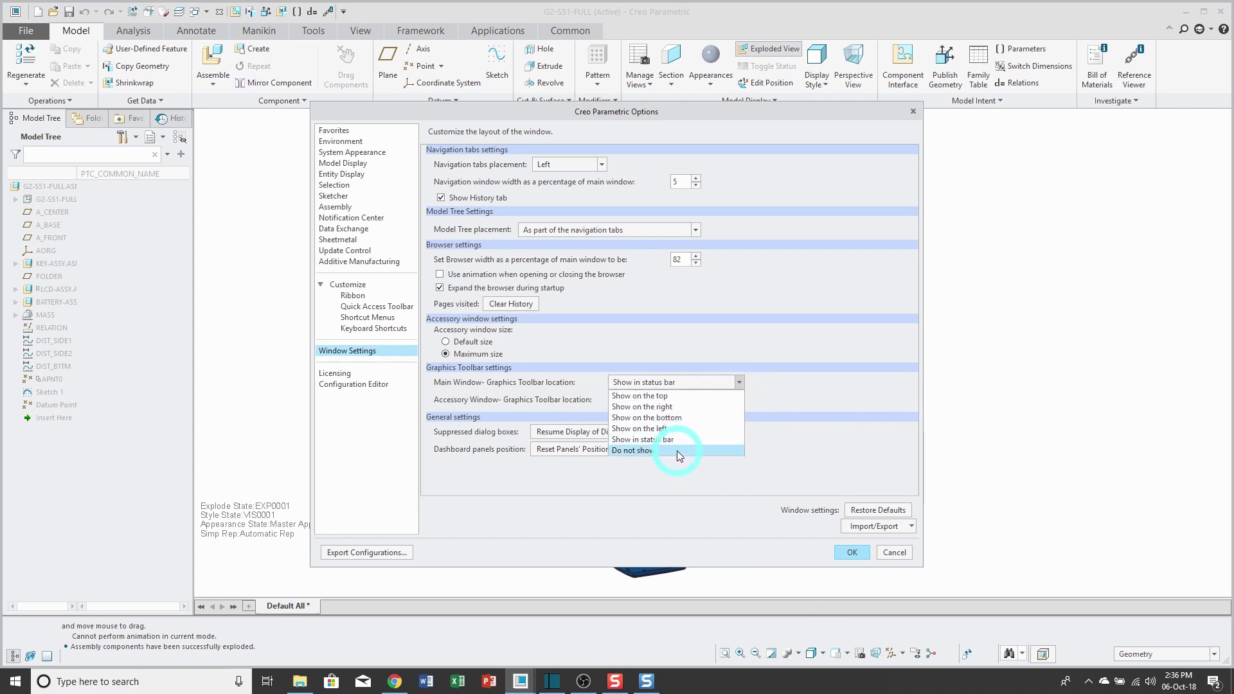
left_click(782, 395)
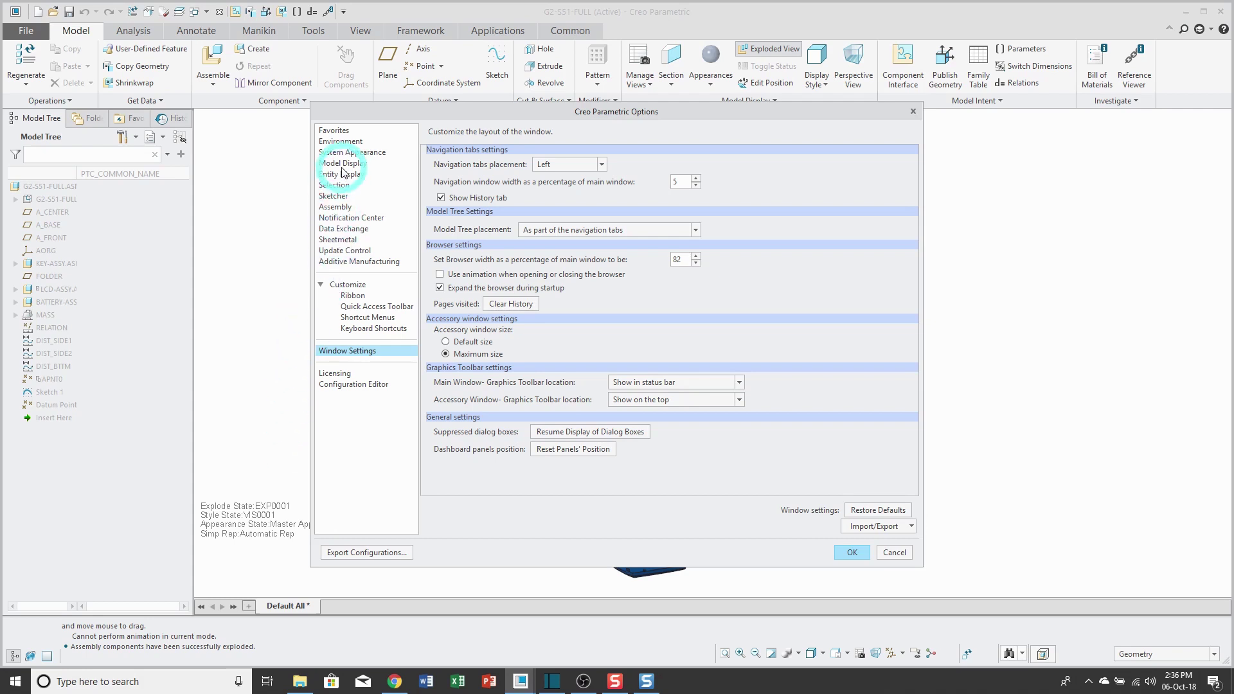
Step: Change the Secondary highlight system graphics color to white, RGB 255, 255, 255, and apply the options
left_click(346, 142)
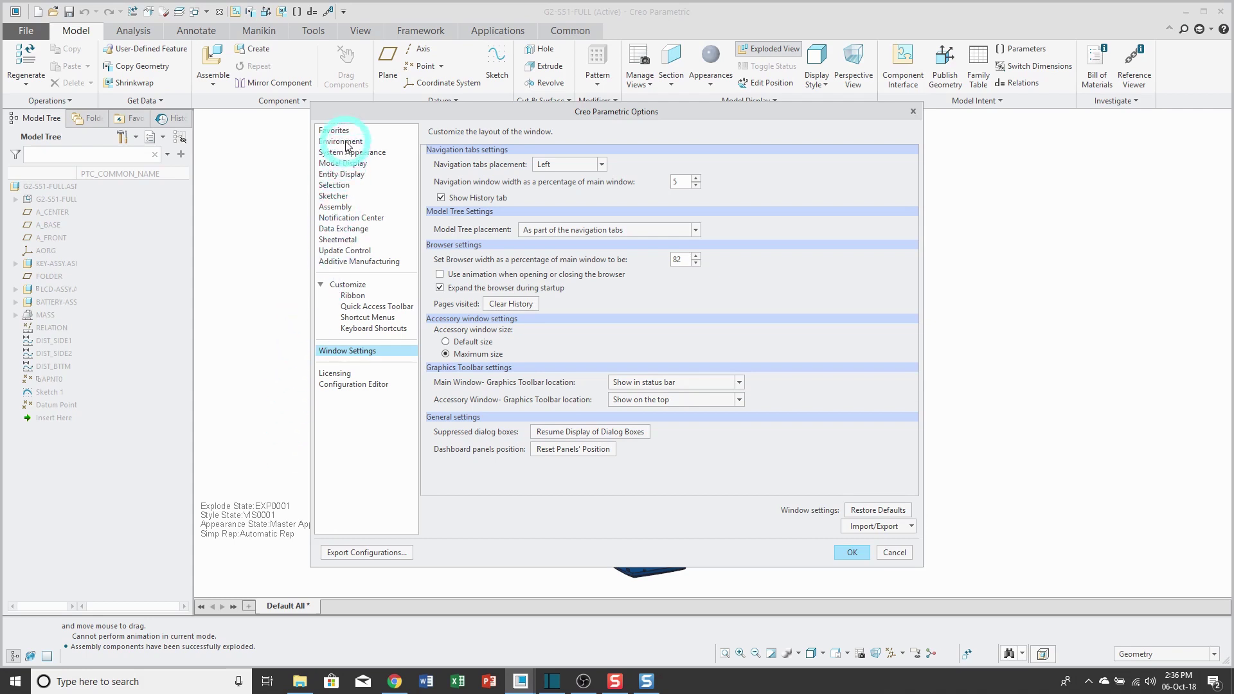
left_click(350, 152)
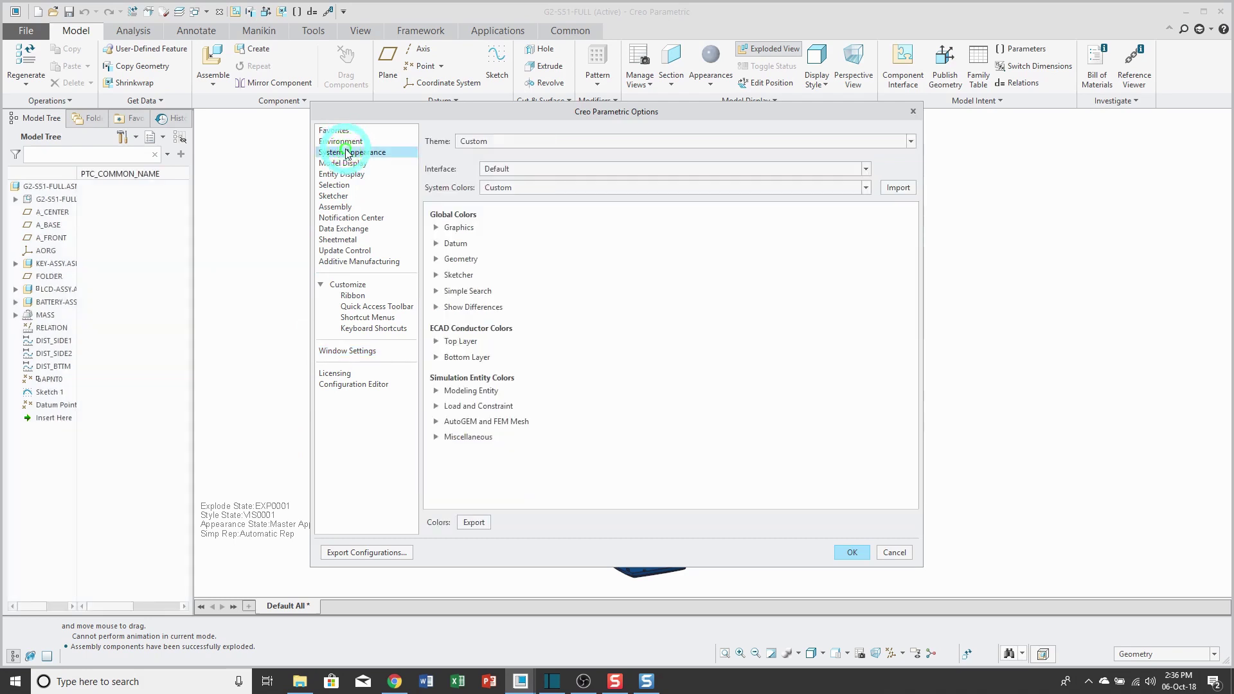
left_click(436, 228)
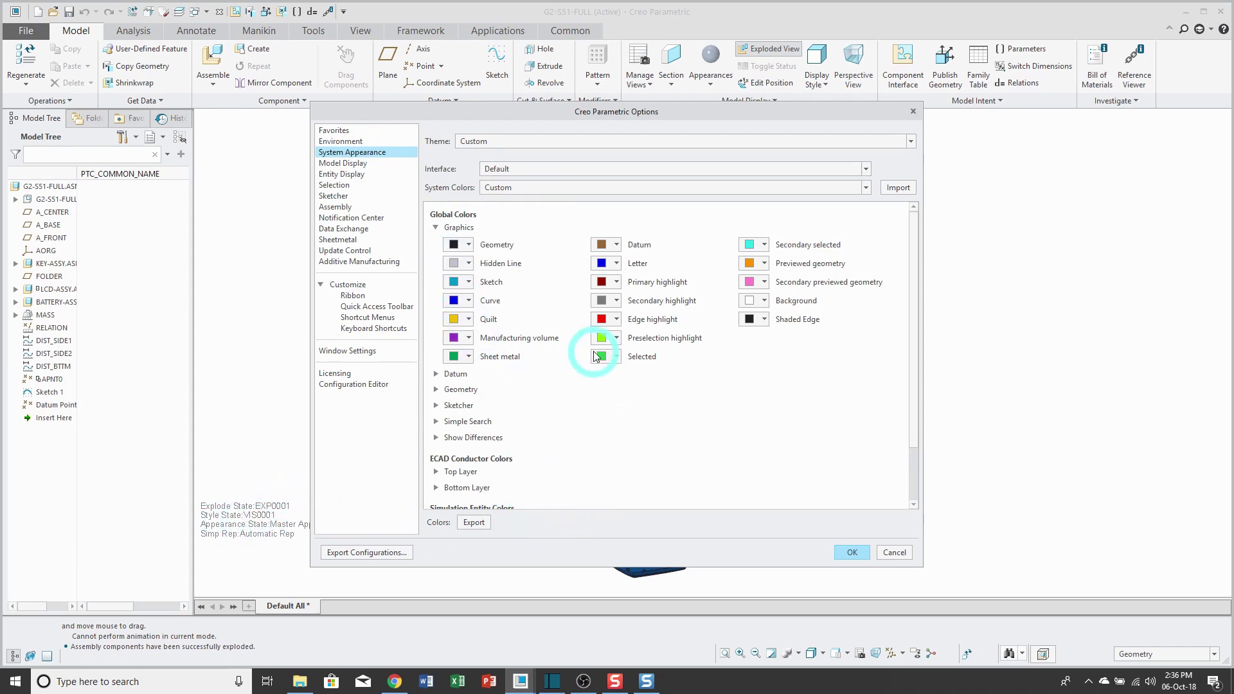
left_click(617, 301)
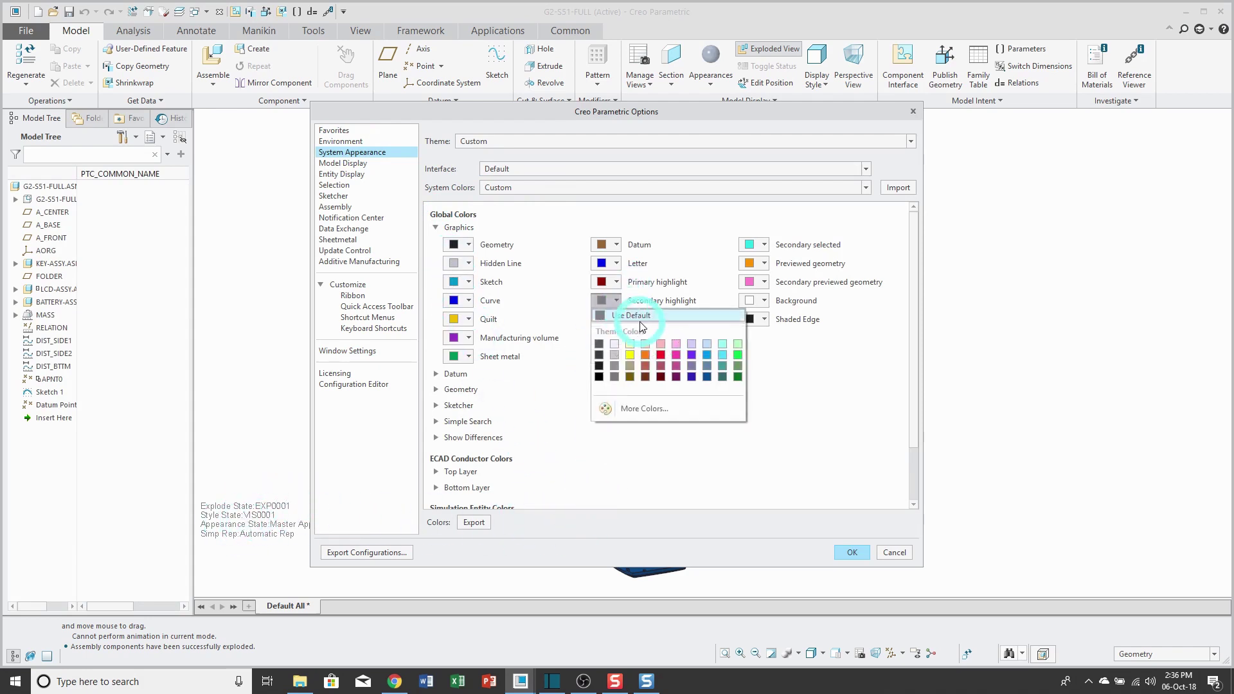
left_click(630, 408)
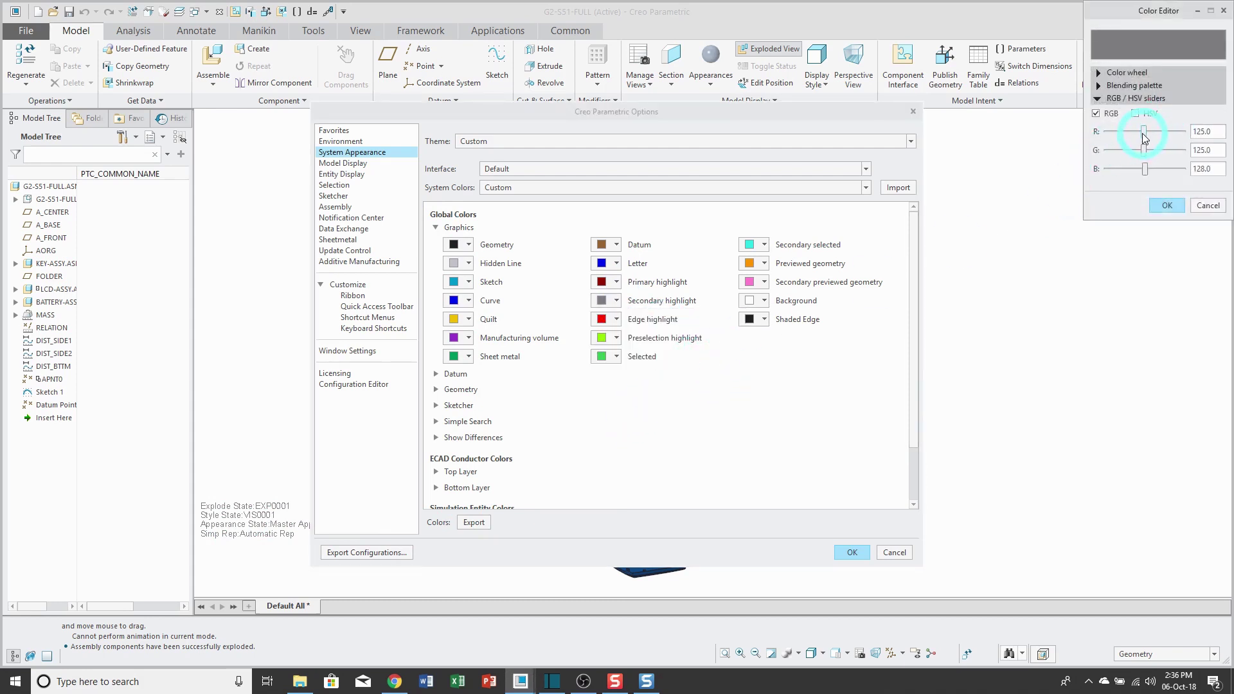
left_click_drag(1148, 135, 1186, 170)
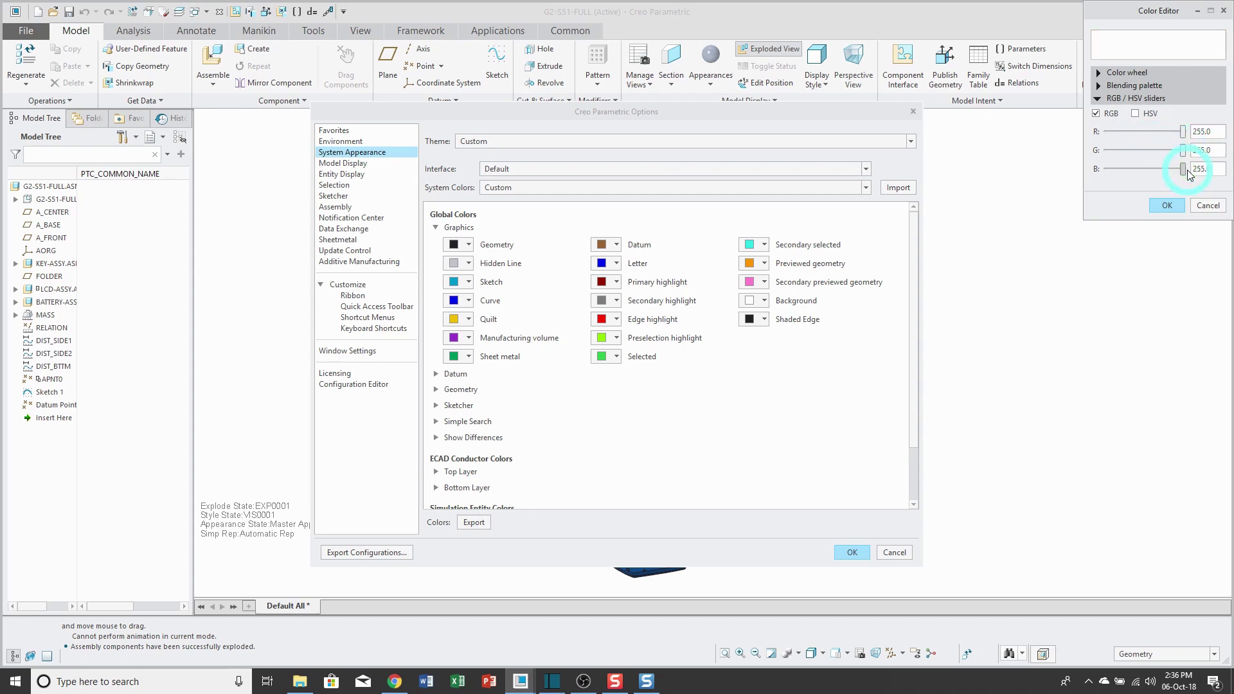
left_click(1168, 206)
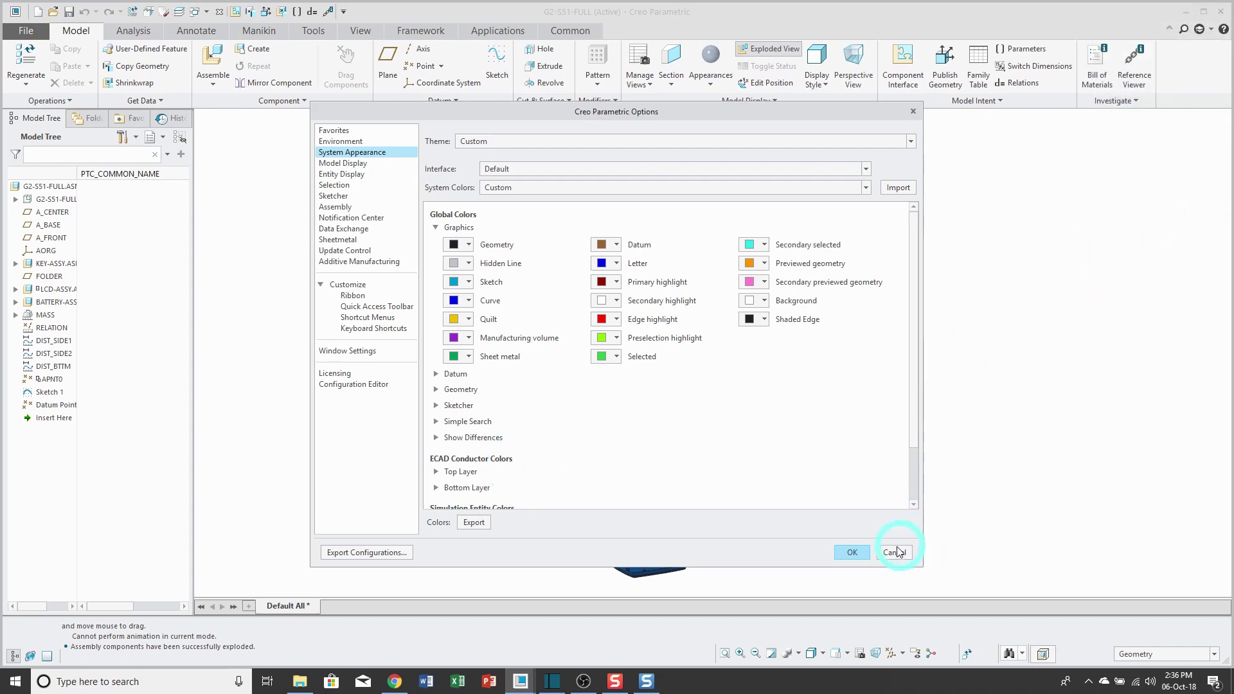
left_click(852, 553)
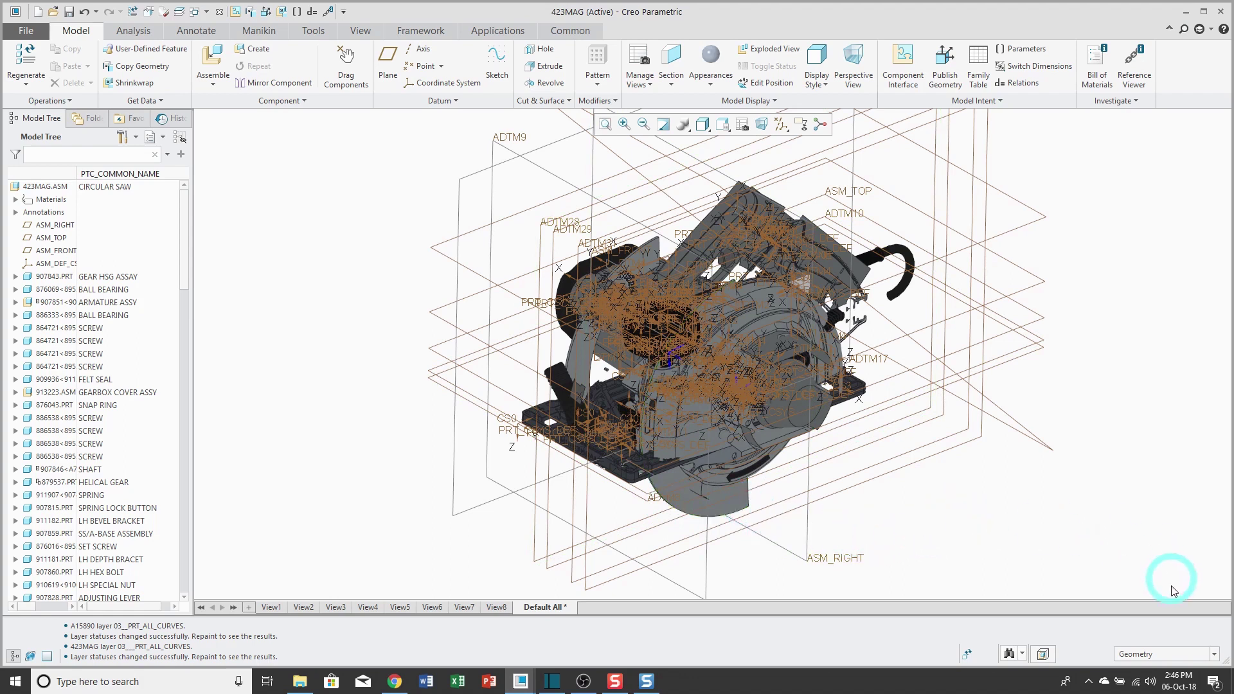
Step: Build a custom selection filter, My Filter, containing Surface and Datum Plane in the selection options
left_click(1214, 654)
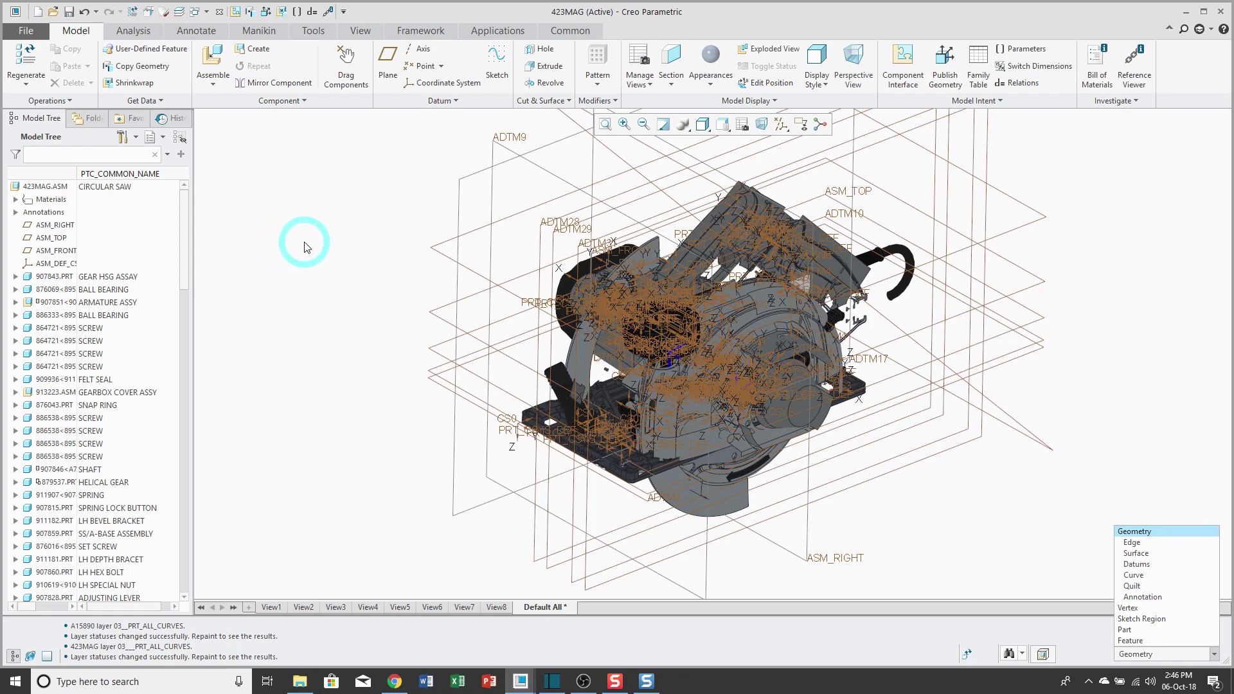
left_click(25, 32)
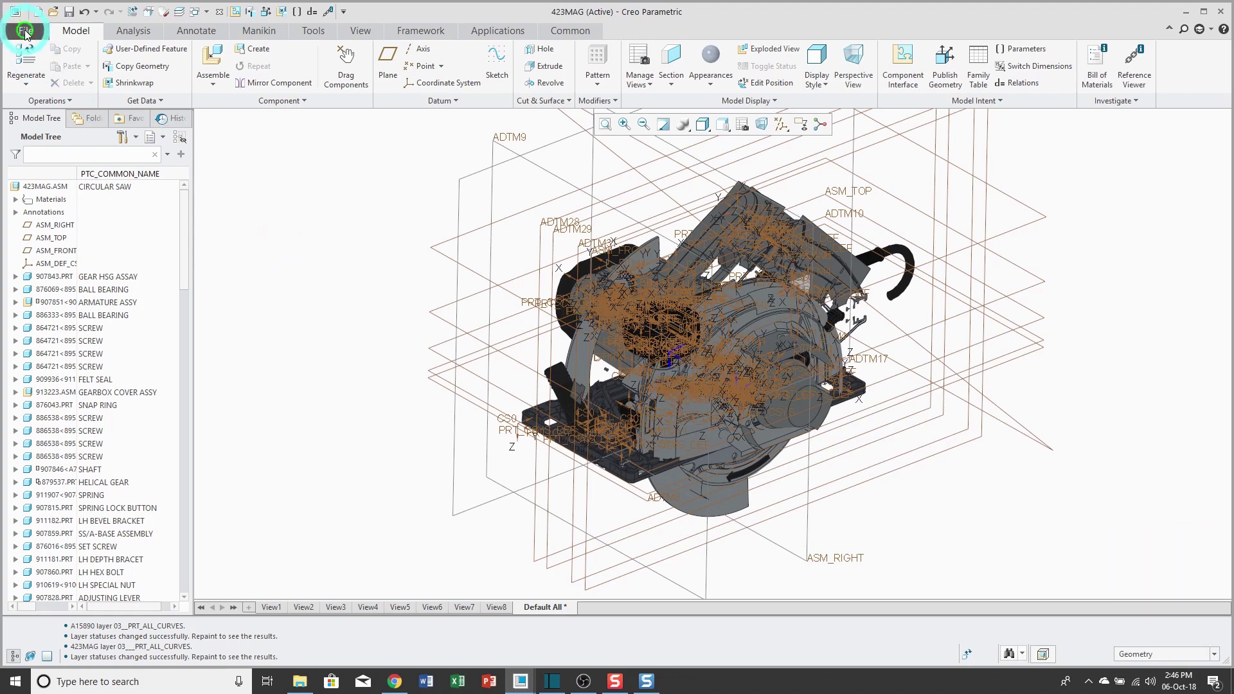
left_click(26, 33)
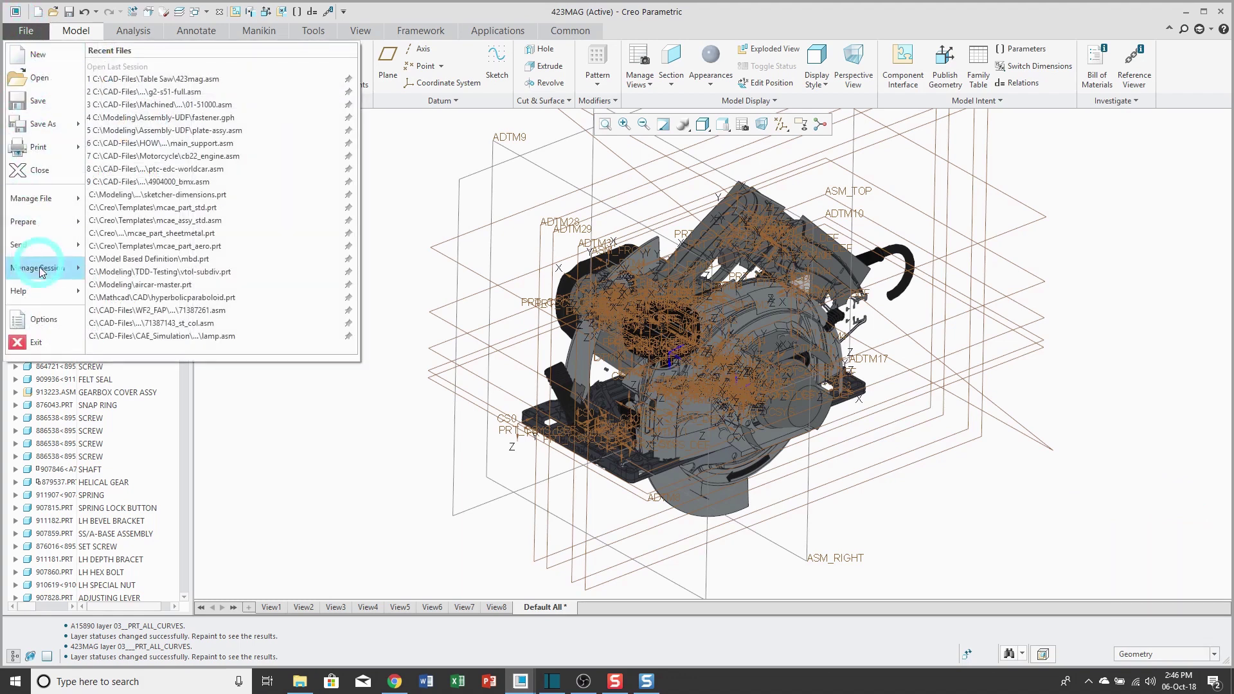
left_click(41, 320)
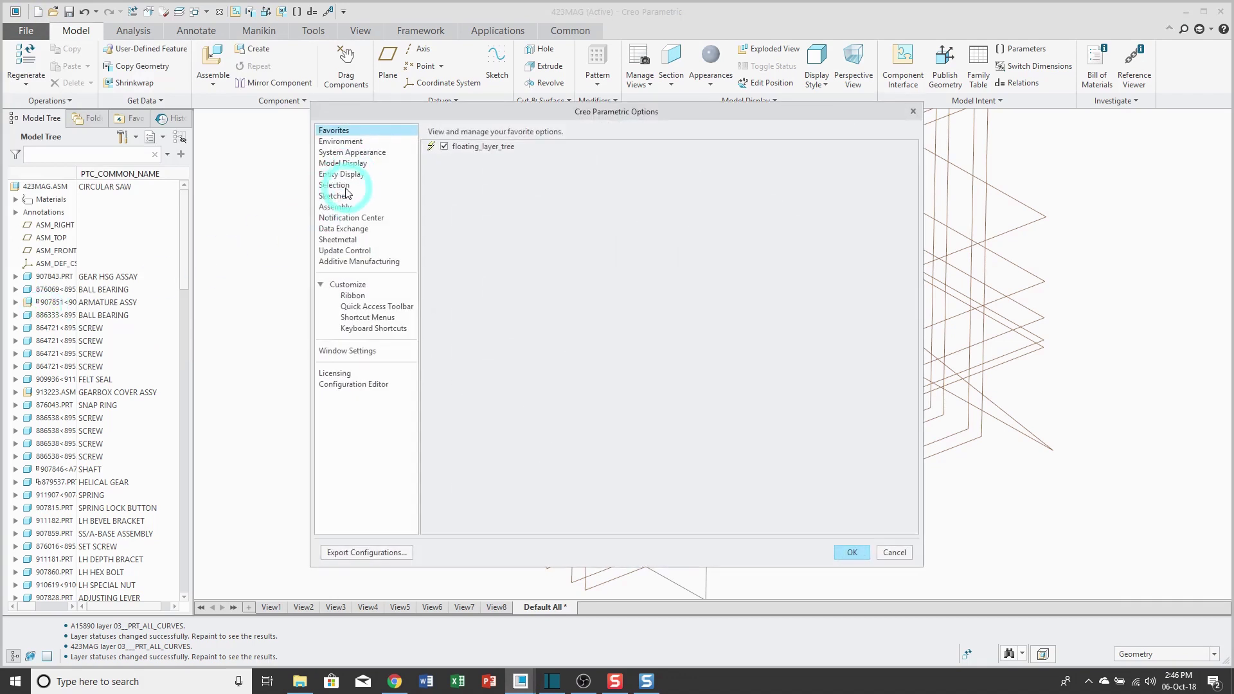
left_click(334, 185)
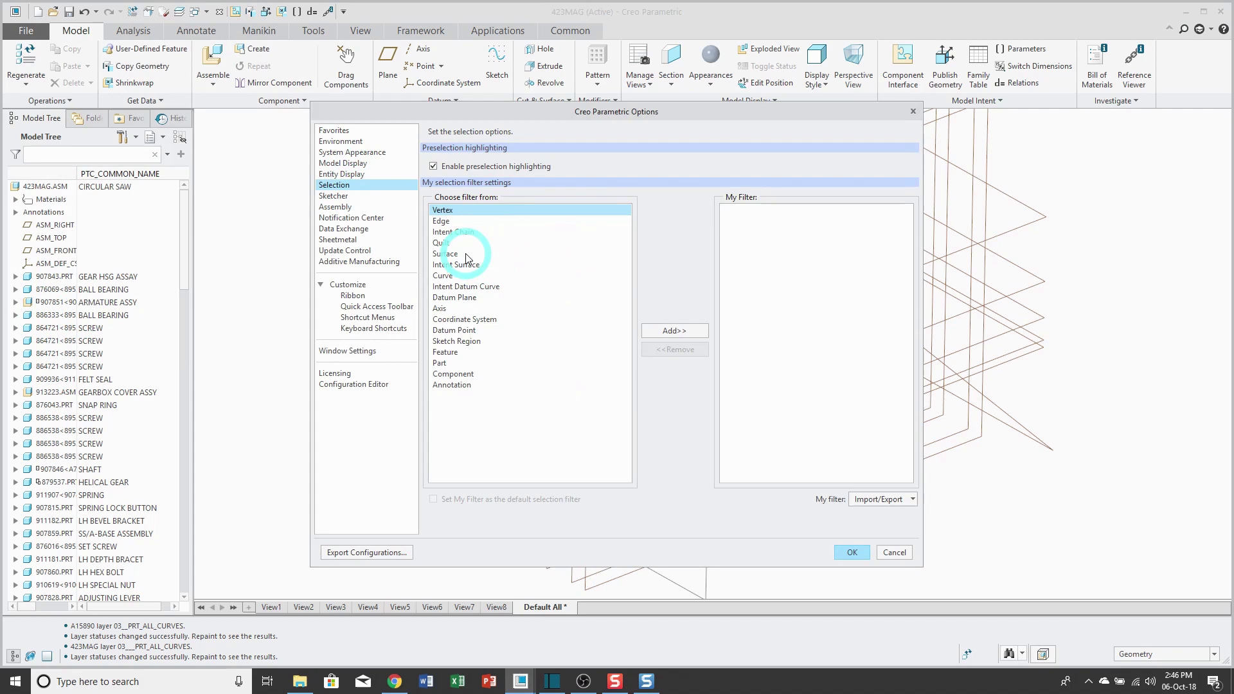
left_click(466, 253)
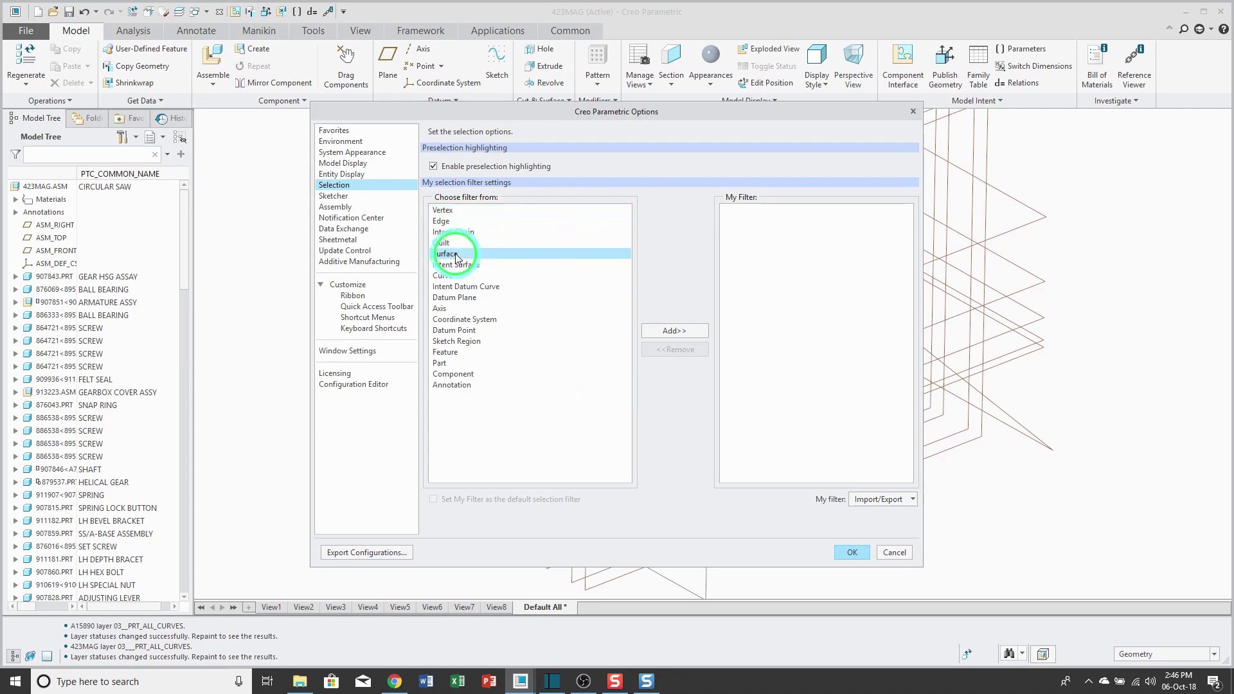
left_click(668, 332)
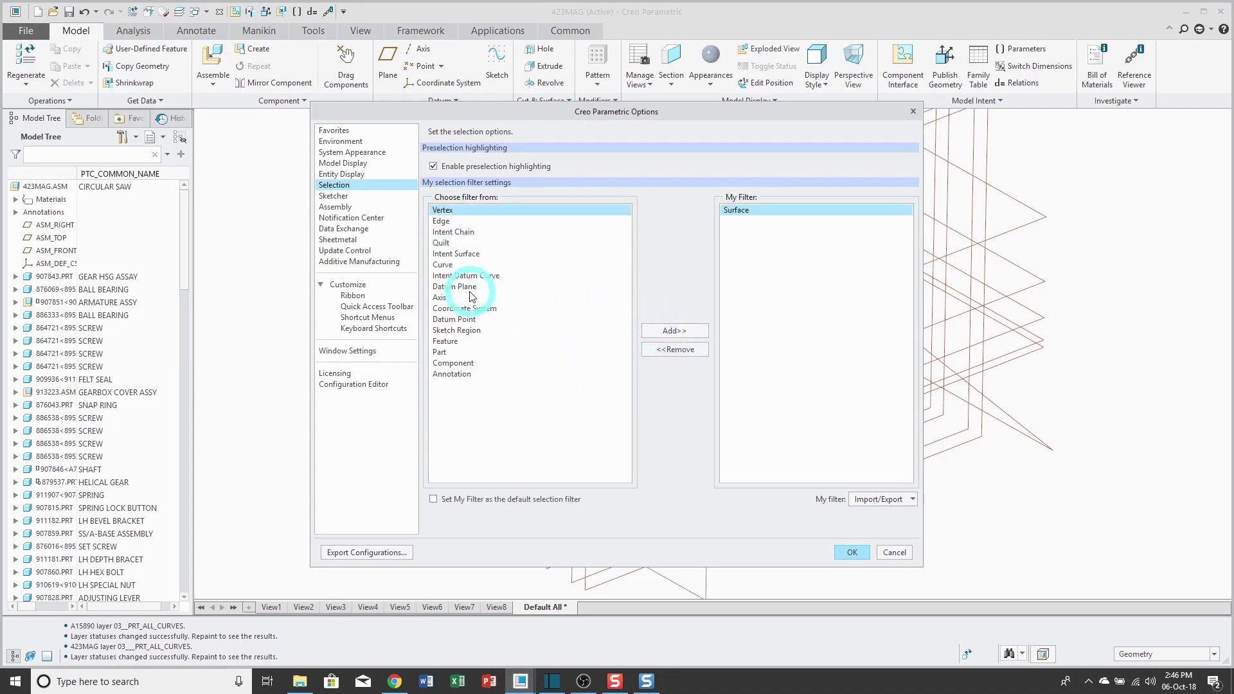
left_click(469, 287)
left_click(668, 332)
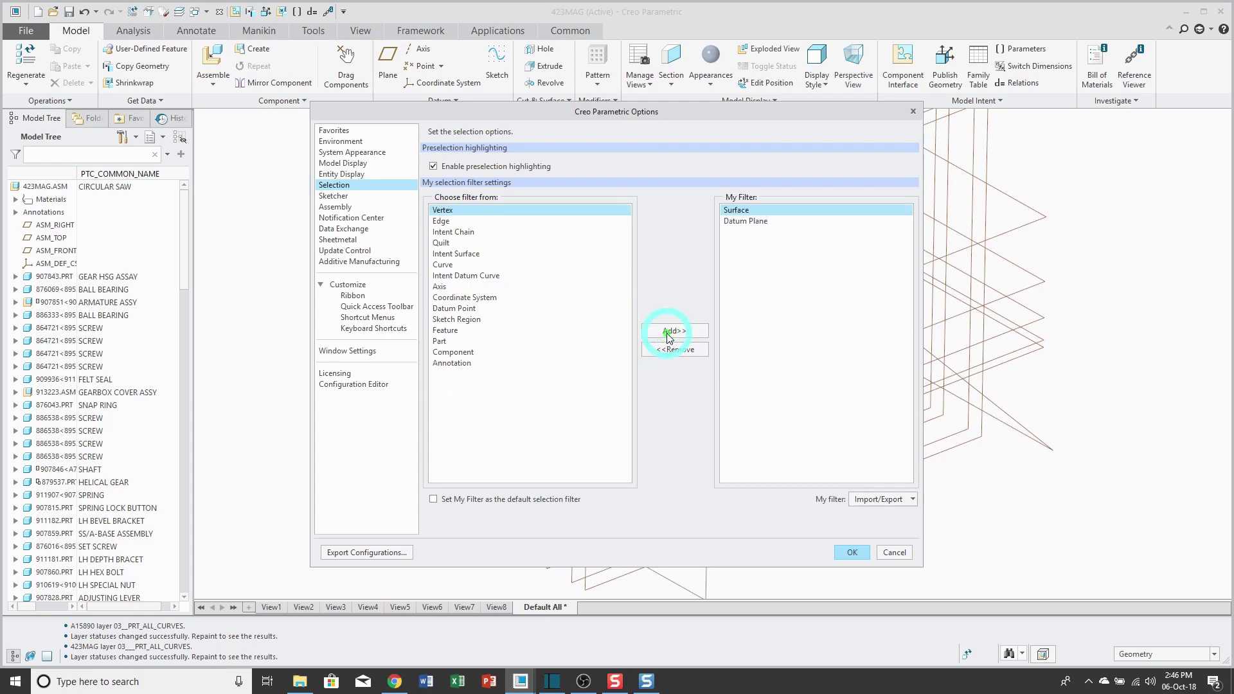
left_click(852, 552)
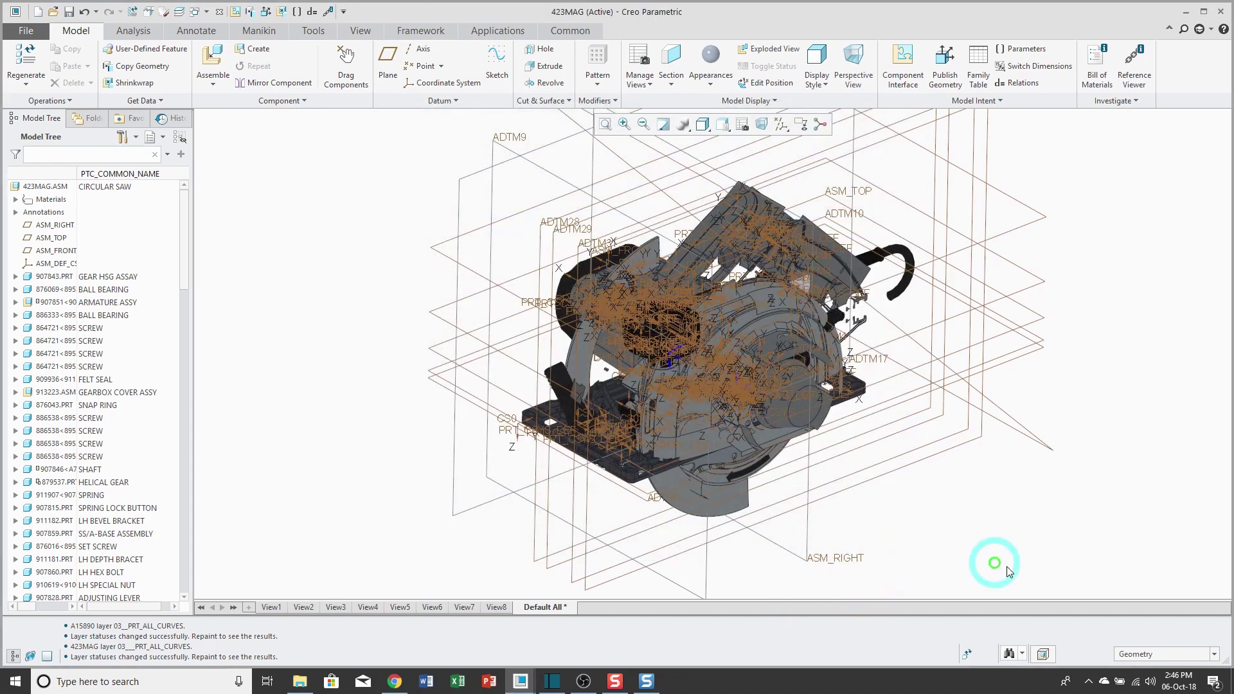
Step: Set the selection filter to My Filter and select datum plane ADTM29 together with a surface on the saw's lower blade guard
left_click(1214, 654)
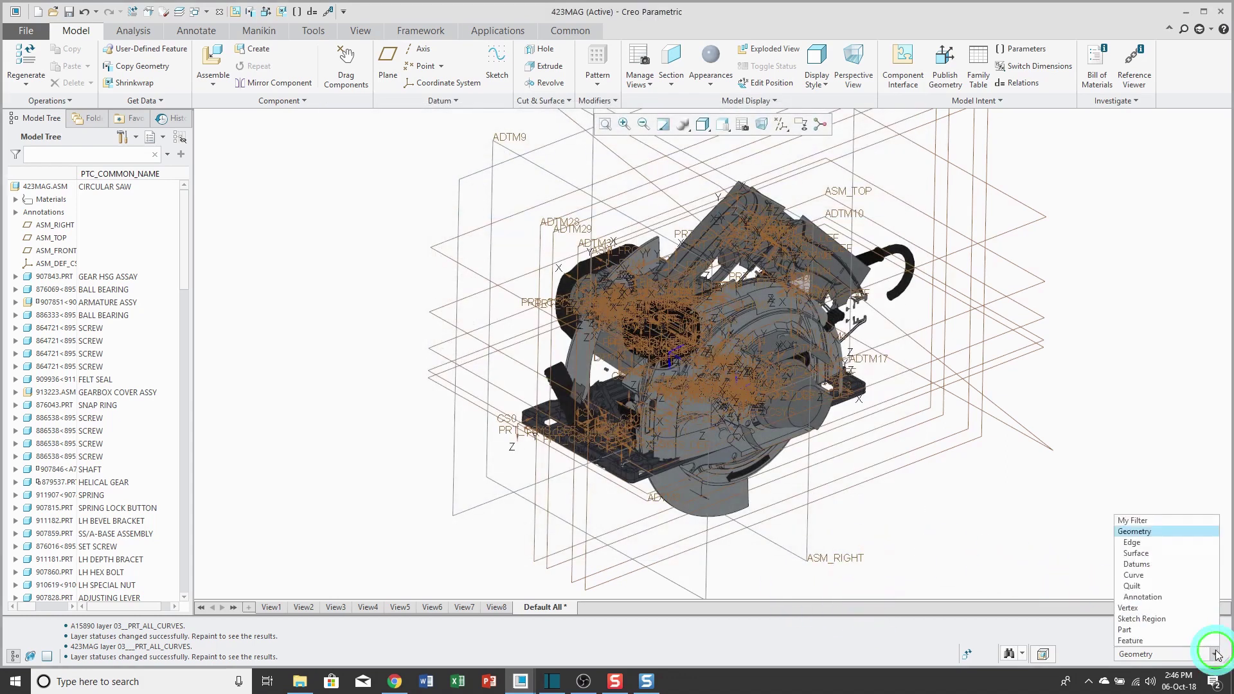
left_click(1146, 523)
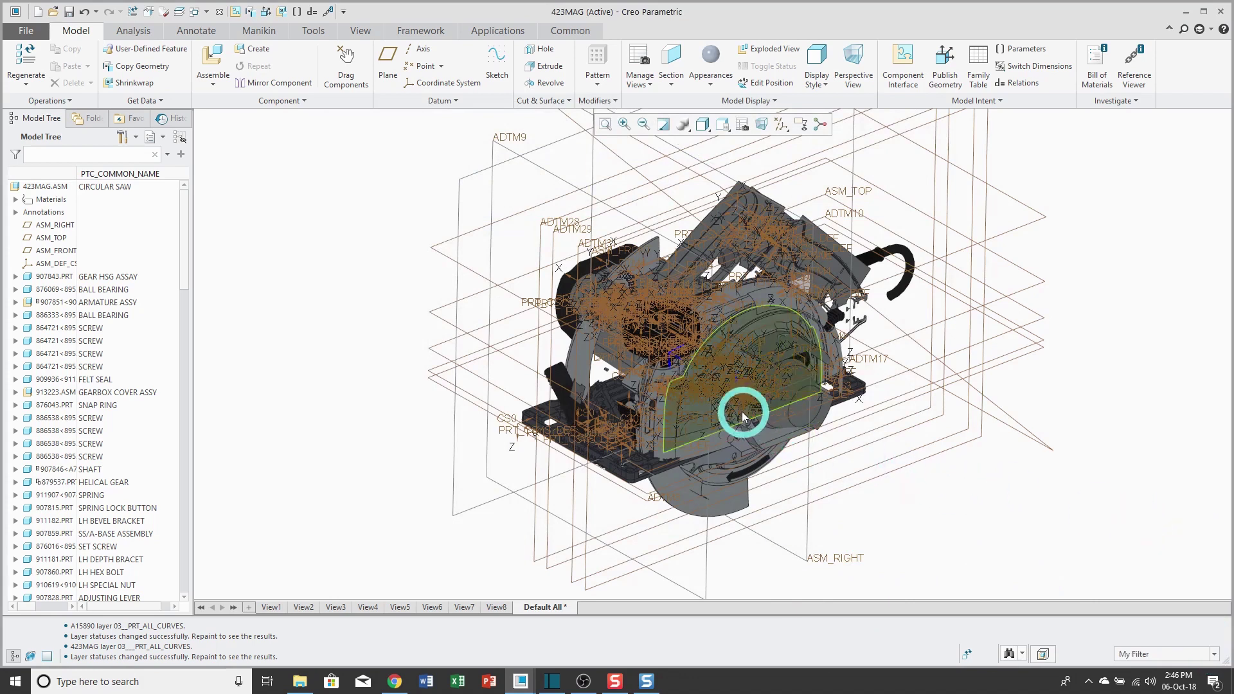
left_click(556, 275)
left_click(791, 465)
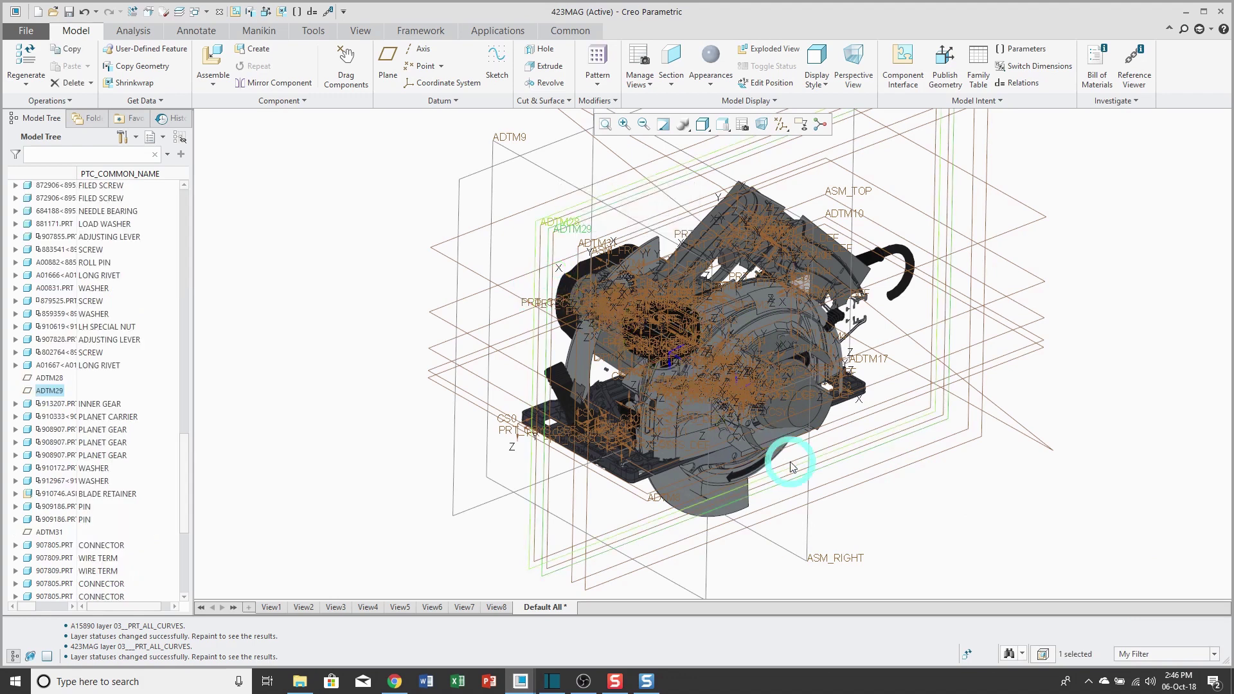
left_click(732, 491, "ctrl")
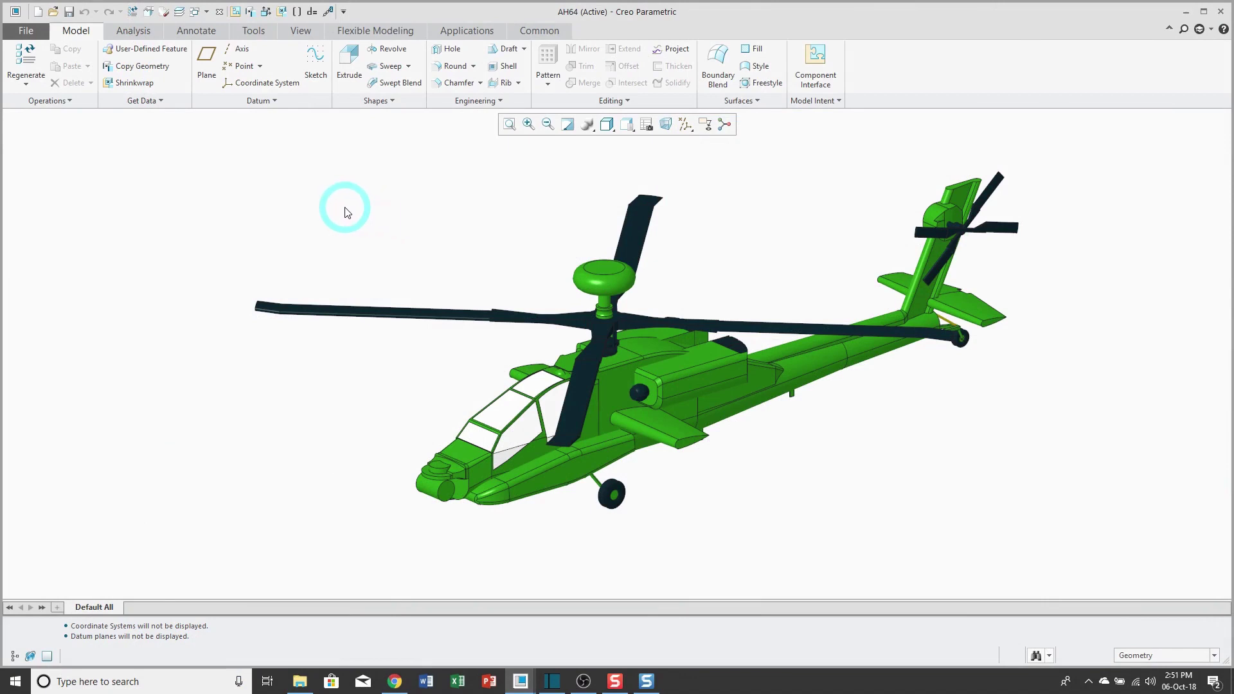
Step: Look through the config.pro options in the Configuration Editor and add copy_geometry_method to the favorites
left_click(26, 32)
left_click(44, 319)
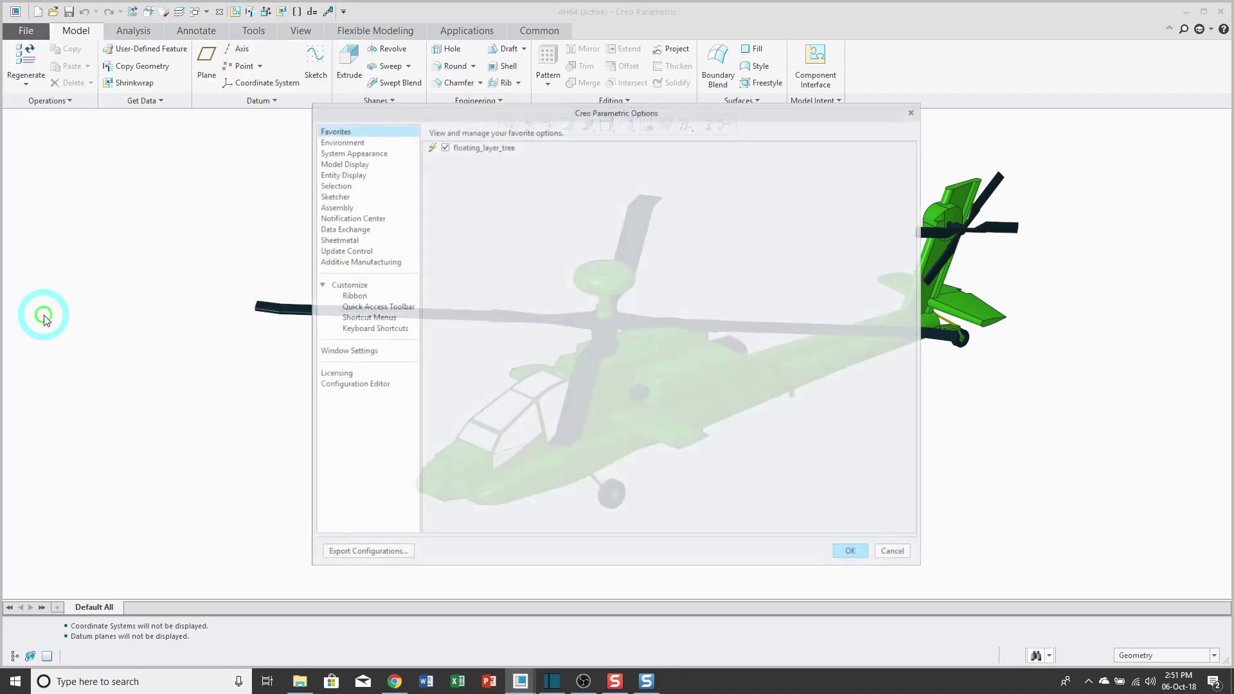
left_click(359, 386)
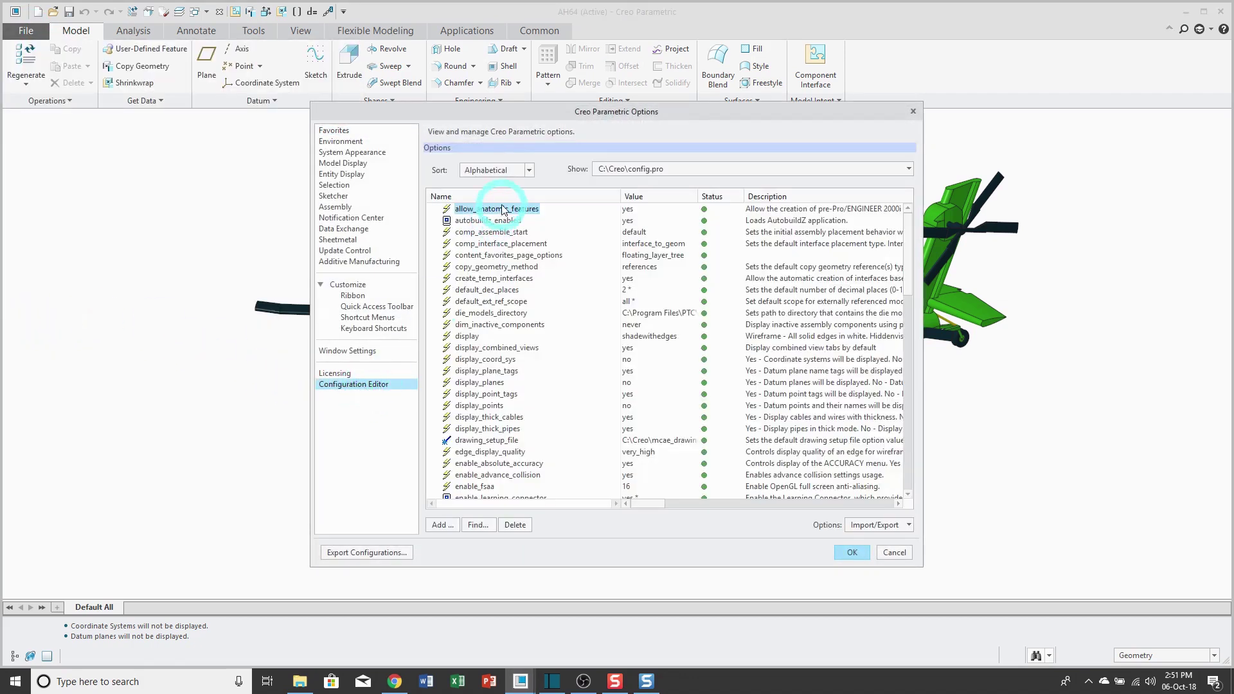
left_click(826, 311)
scroll(828, 315, "down", 4)
scroll(826, 315, "down", 15)
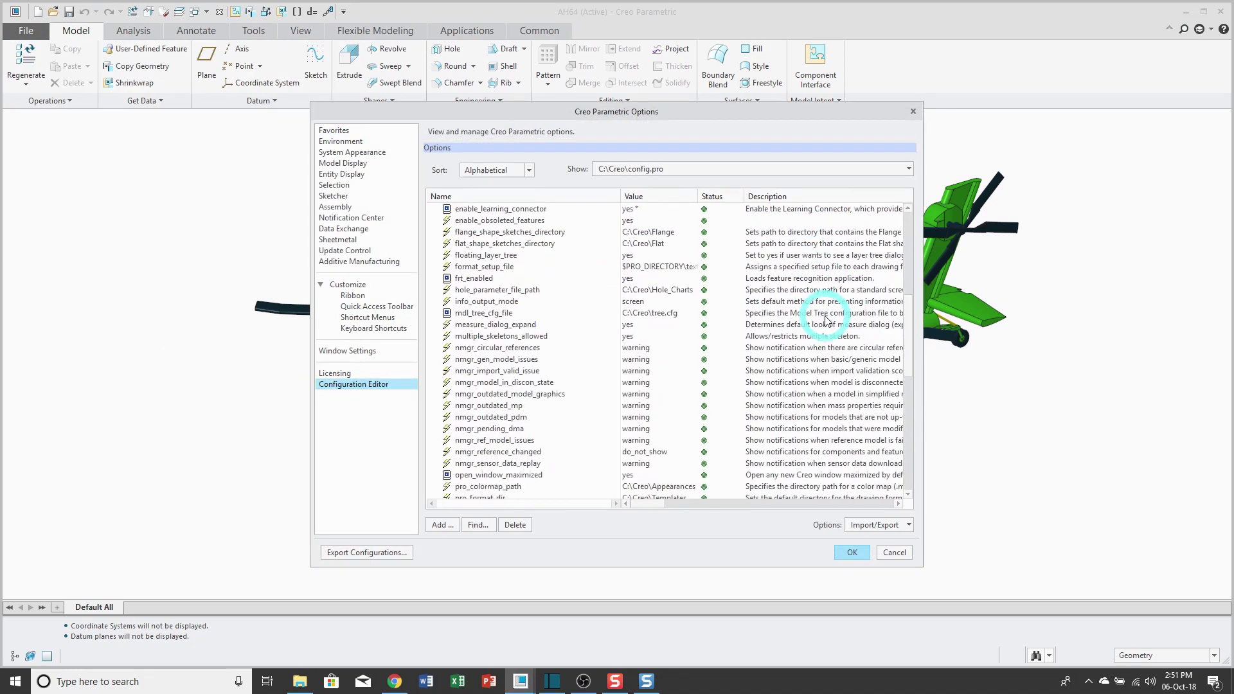
scroll(826, 321, "down", 2)
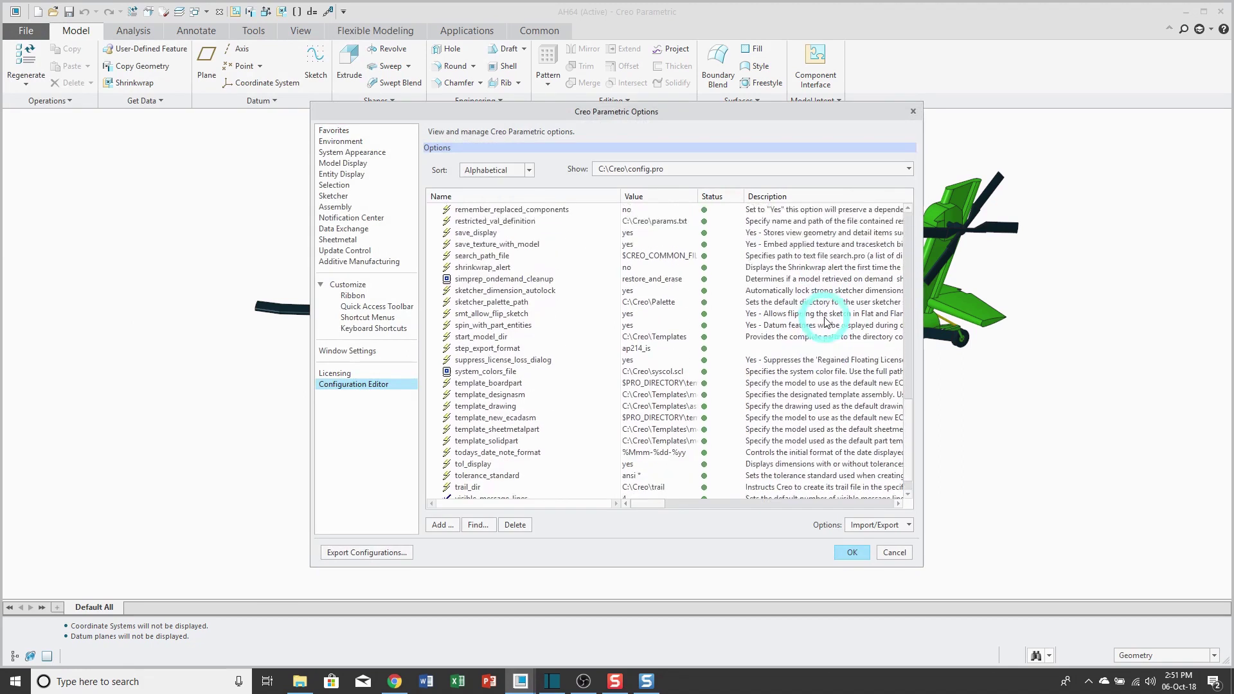
scroll(826, 321, "up", 20)
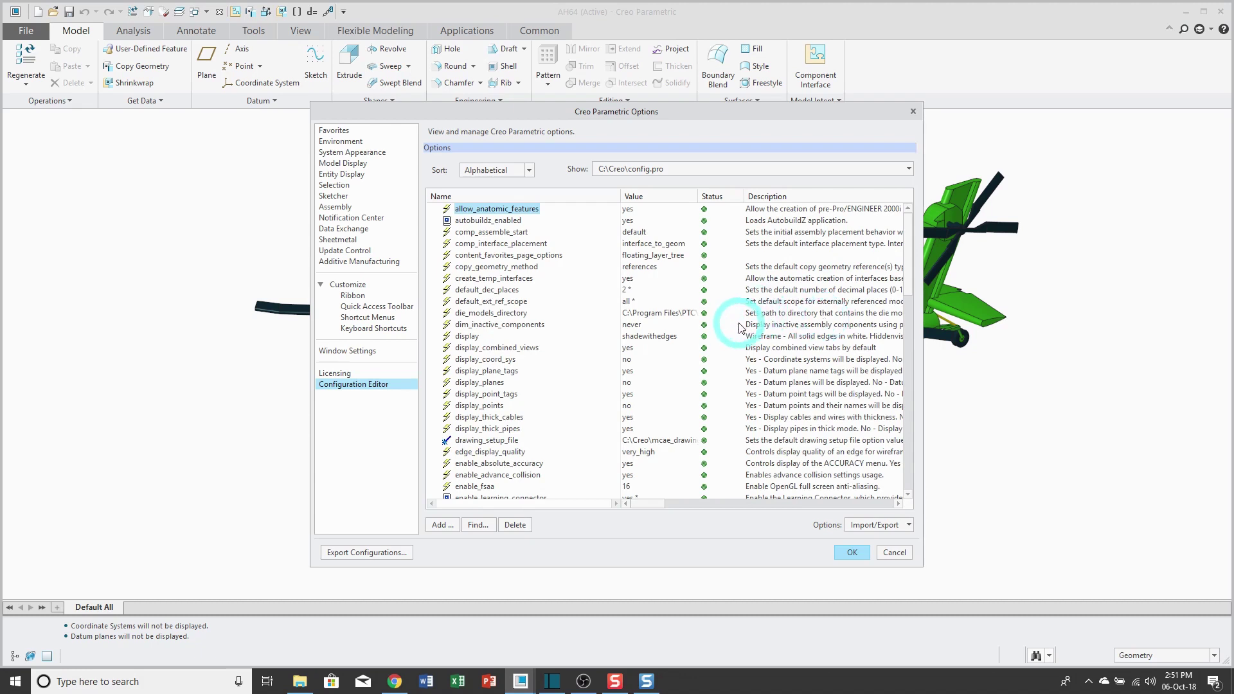
right_click(514, 269)
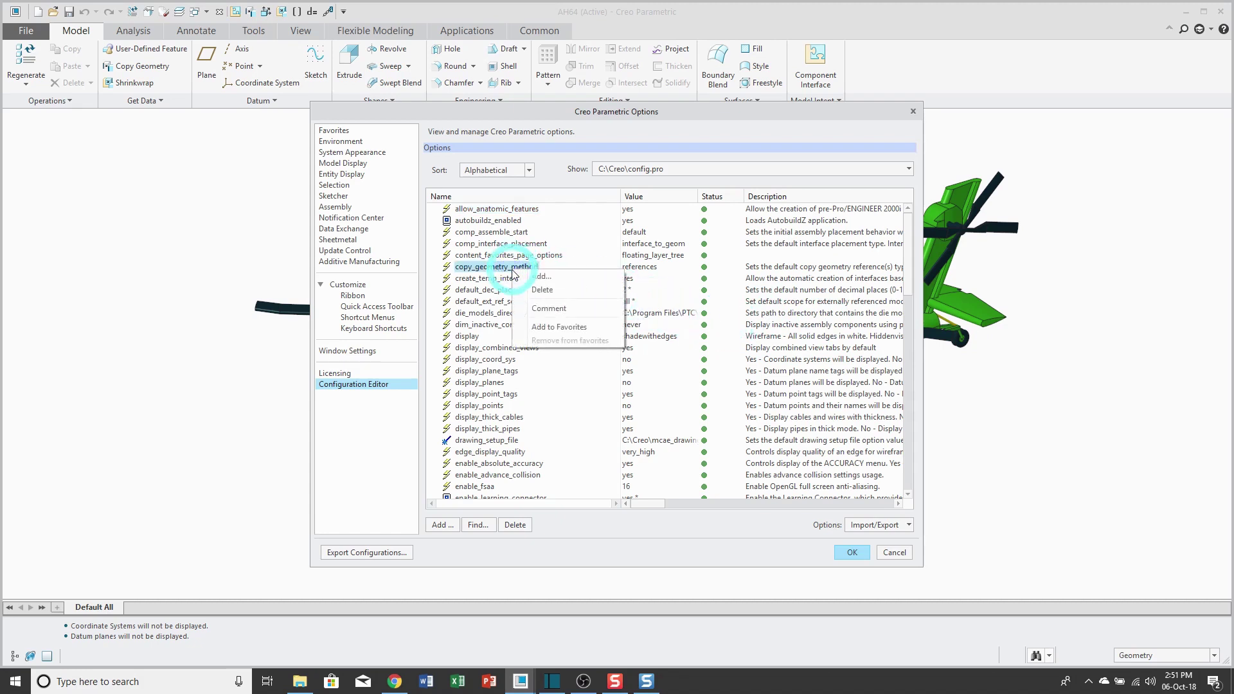
left_click(552, 329)
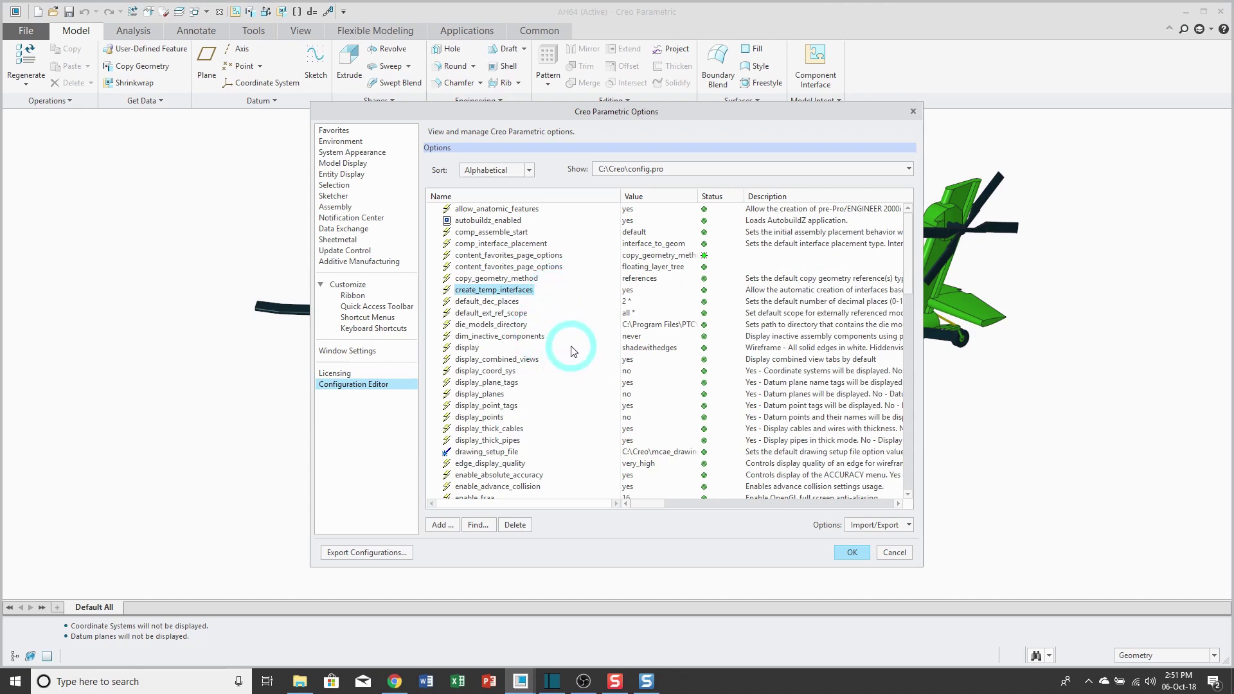
Step: Add the step_export_format option from config.pro to the favorites
scroll(572, 350, "down", 3)
scroll(572, 350, "down", 15)
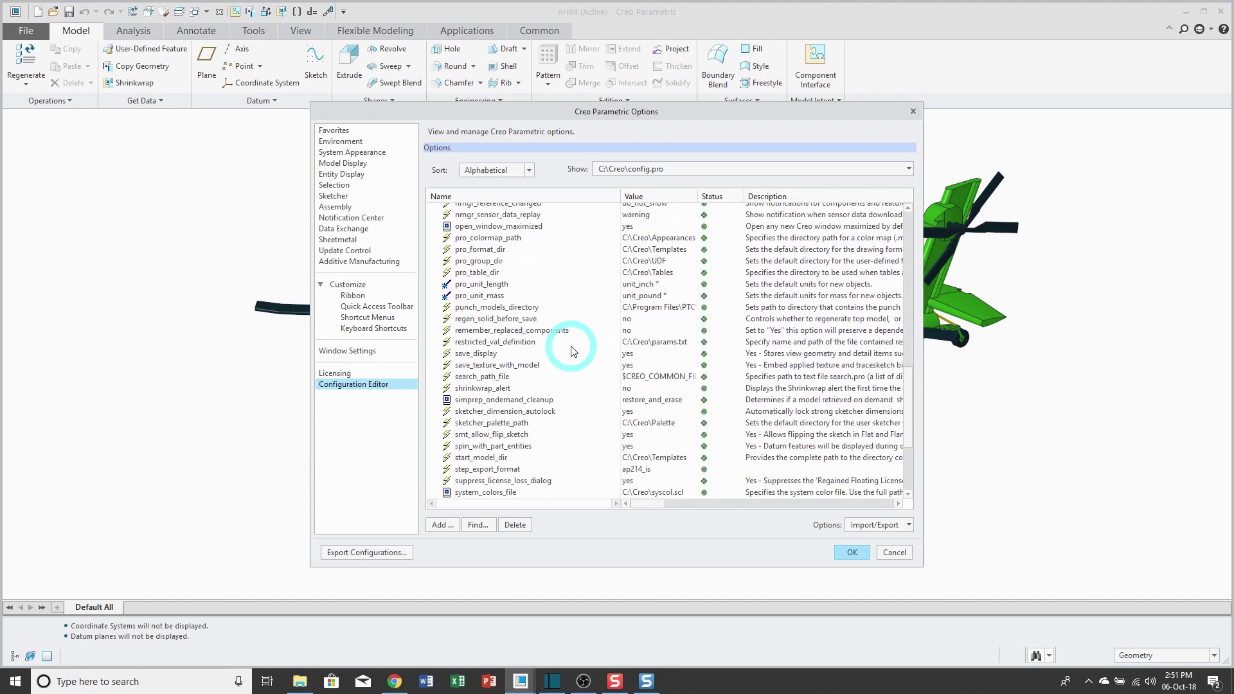
scroll(571, 348, "down", 2)
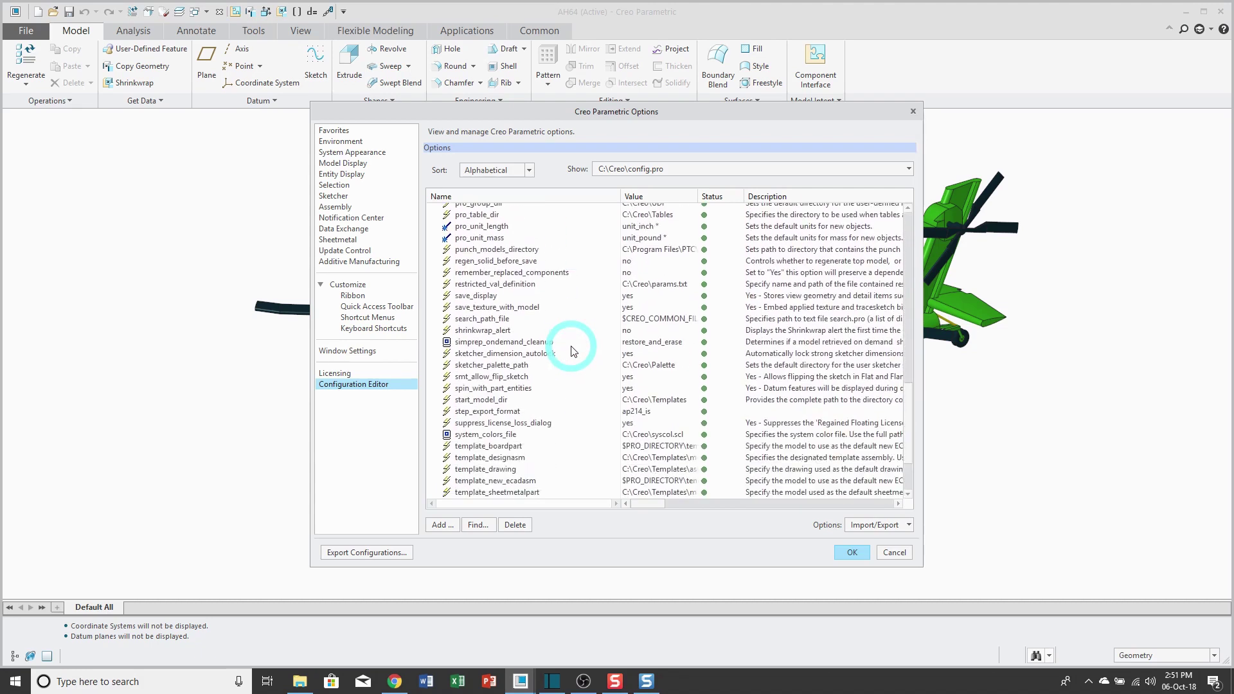
right_click(488, 414)
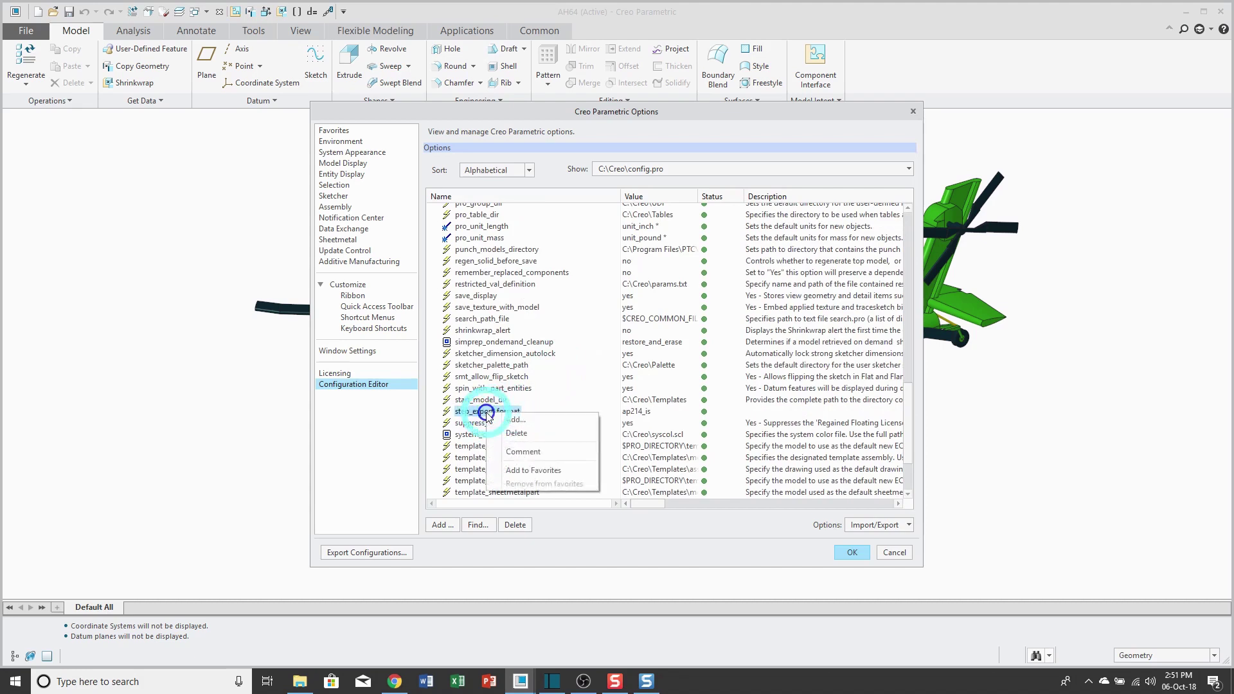
left_click(542, 474)
Step: Add the comp_assemble_start option from config.pro to the favorites
scroll(547, 413, "up", 20)
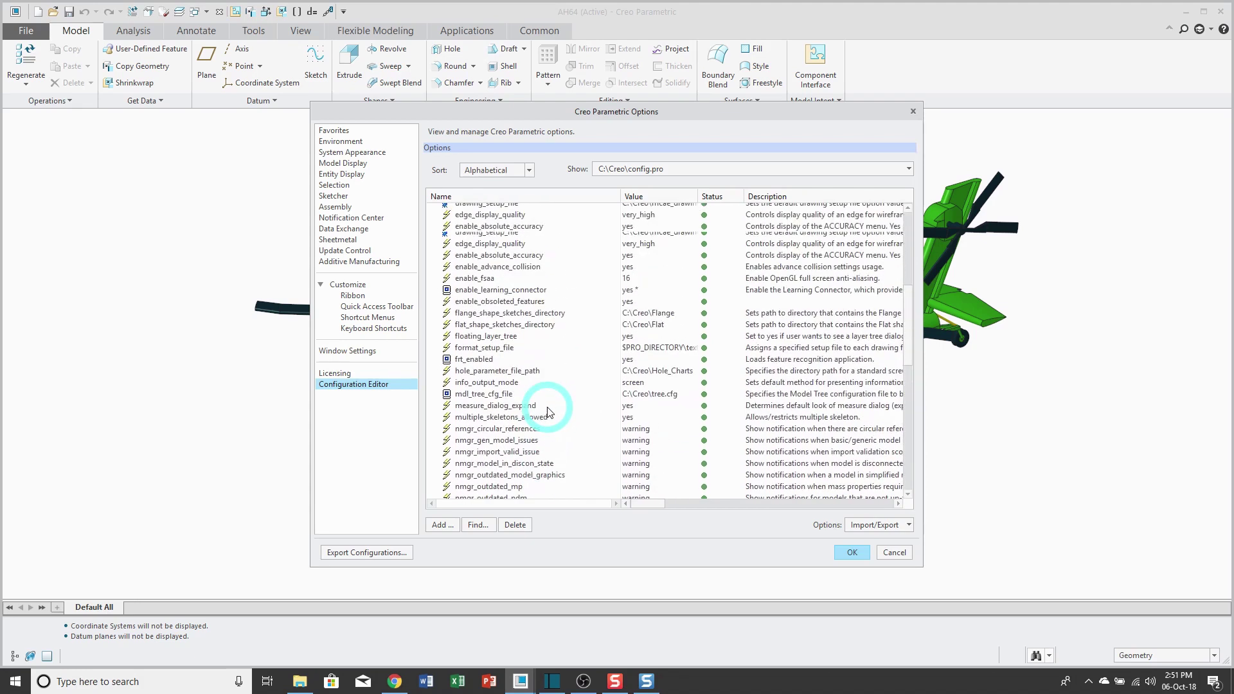
scroll(549, 411, "up", 1)
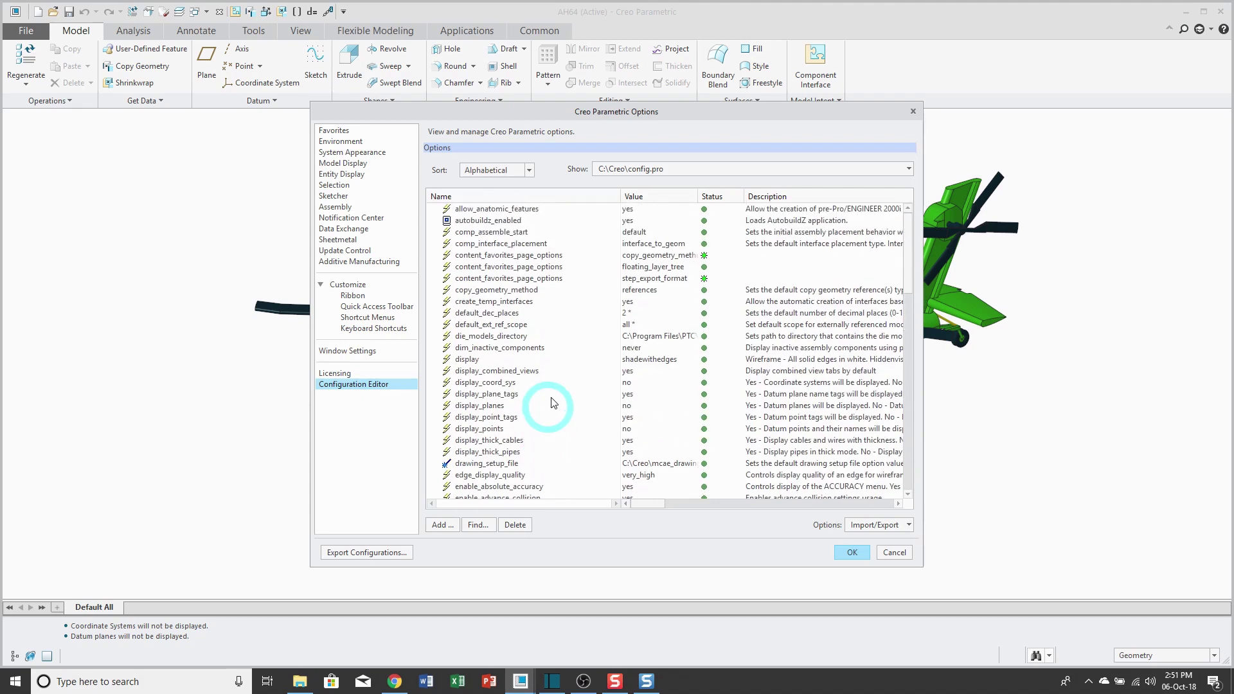
left_click(524, 232)
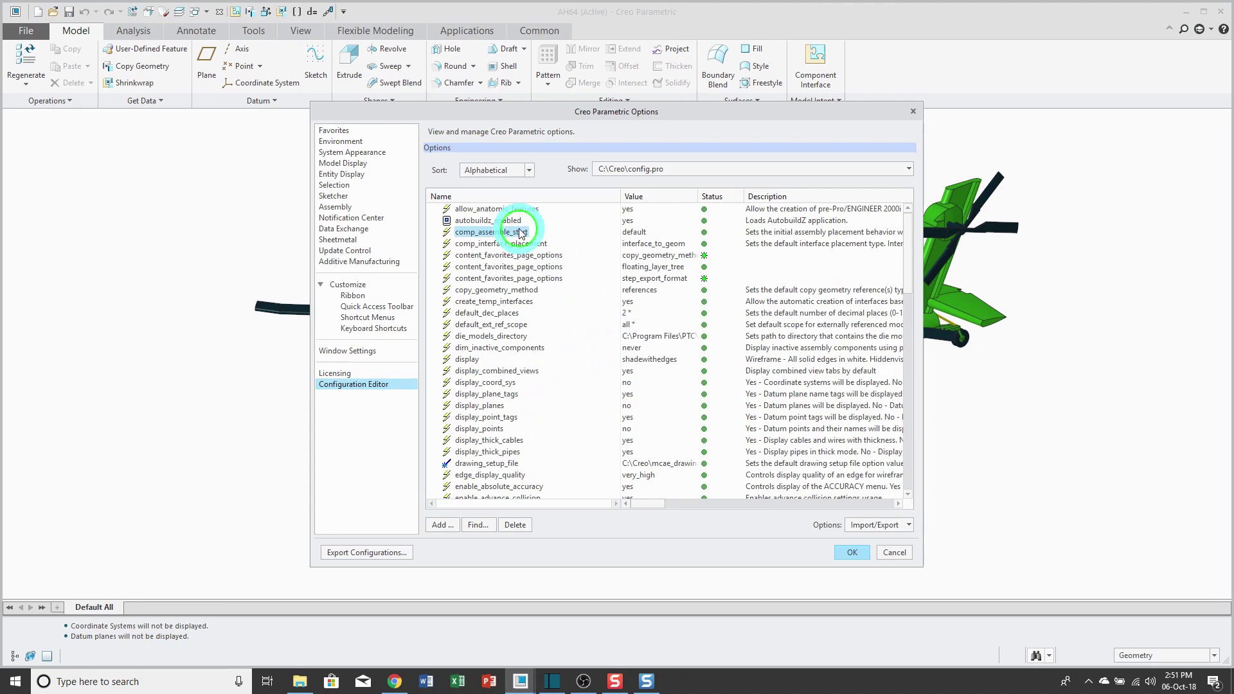
right_click(520, 234)
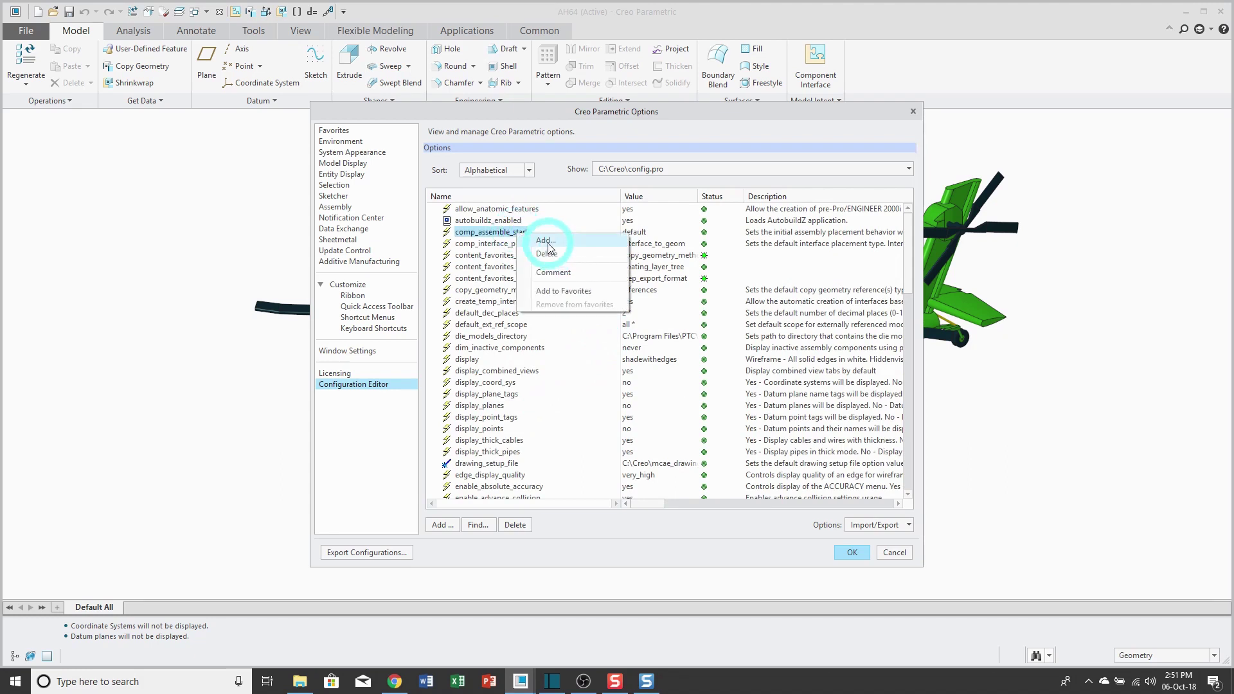
left_click(558, 290)
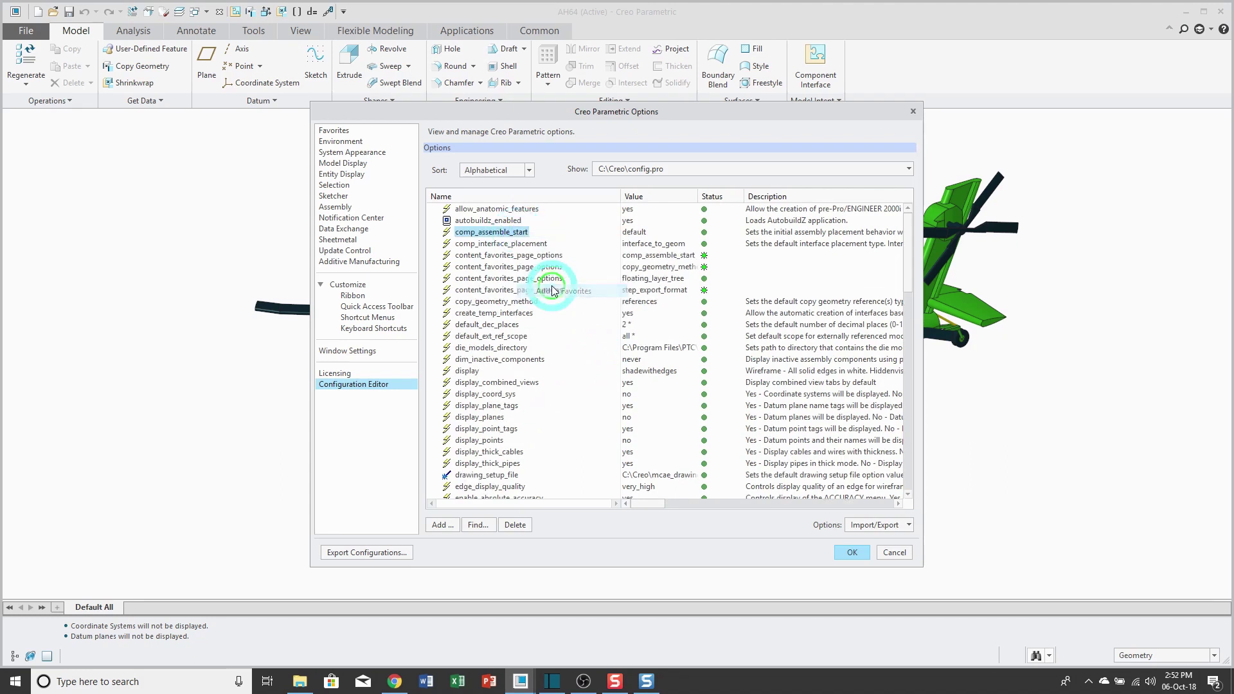
Step: Set the favorite option comp_assemble_start to move_then_place, accept the options and answer the follow-up prompt
left_click(335, 132)
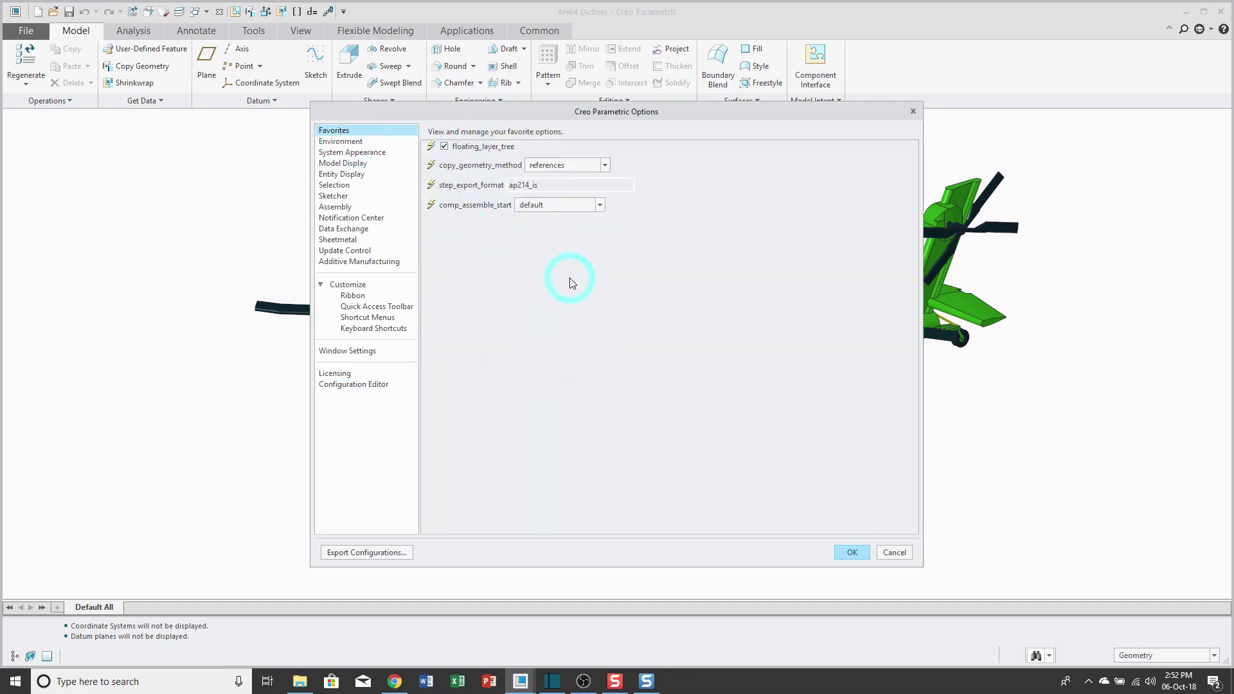
left_click(599, 205)
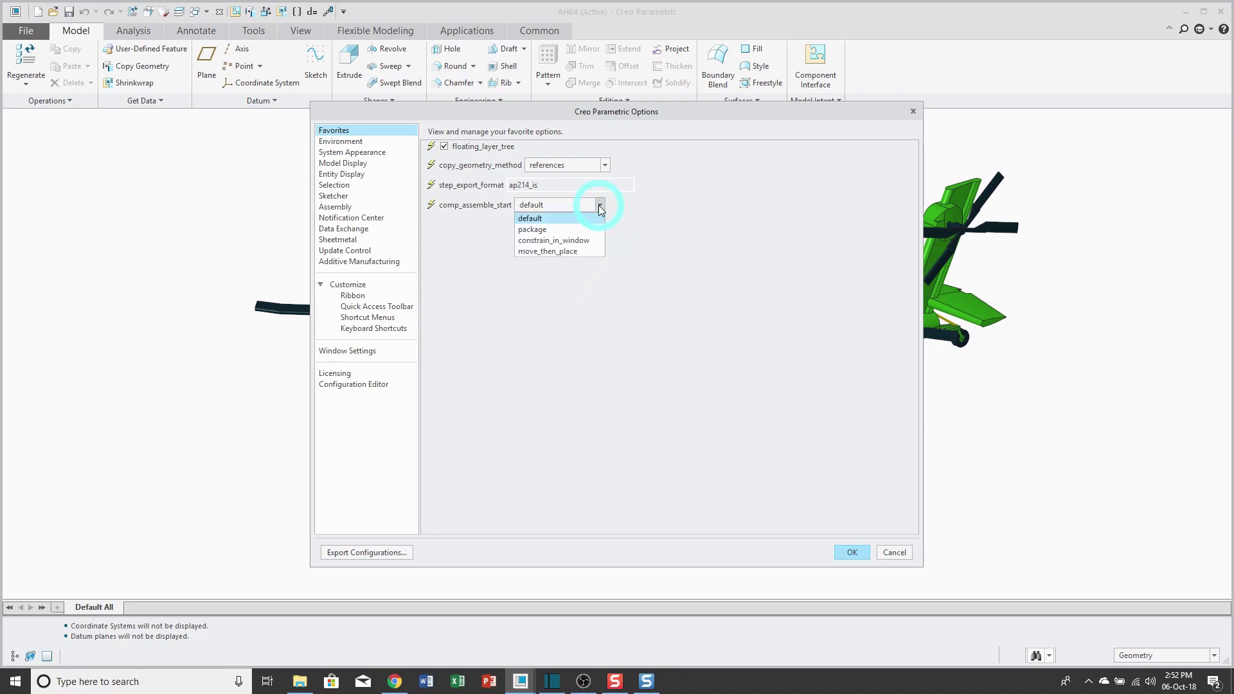
left_click(580, 252)
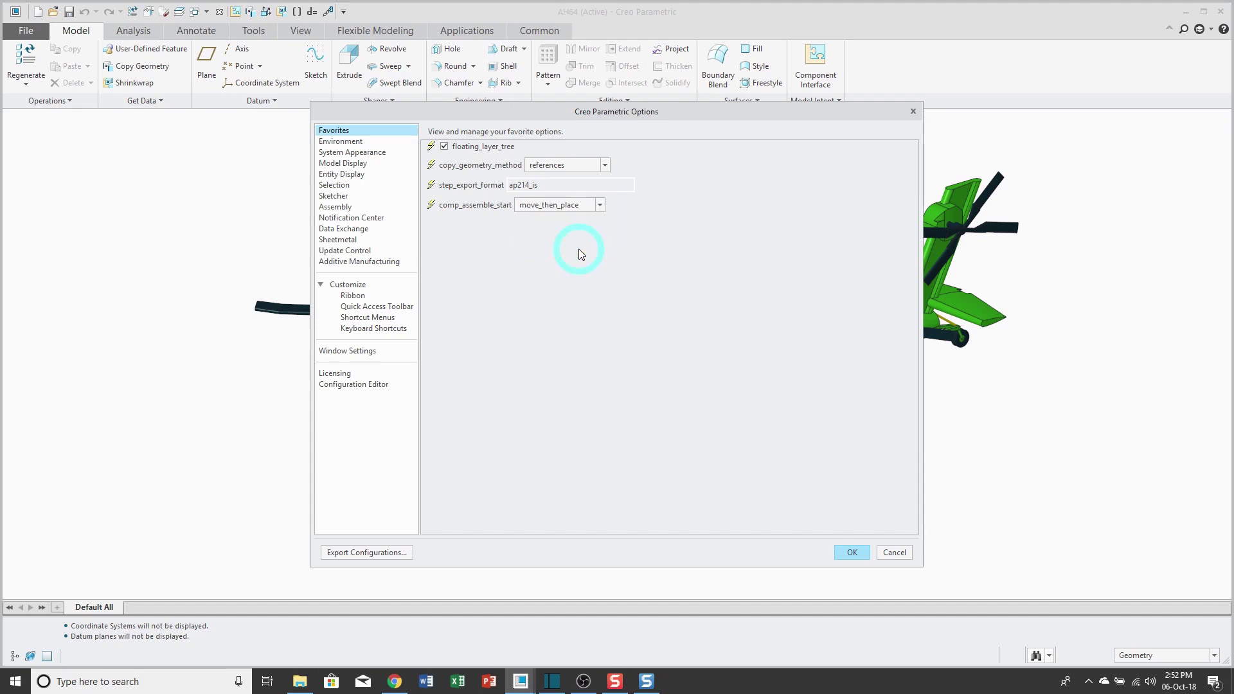
left_click(851, 552)
left_click(657, 400)
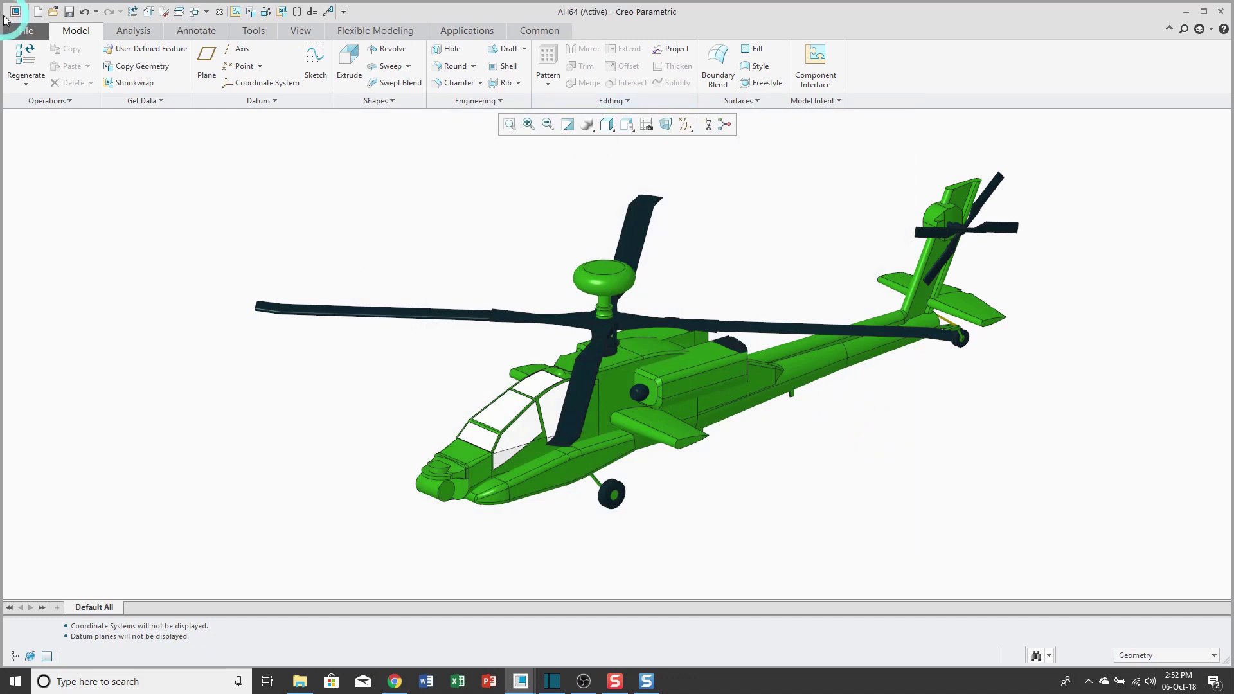
Step: Reopen the Creo Parametric options and review the list of favorite options
left_click(26, 30)
left_click(39, 321)
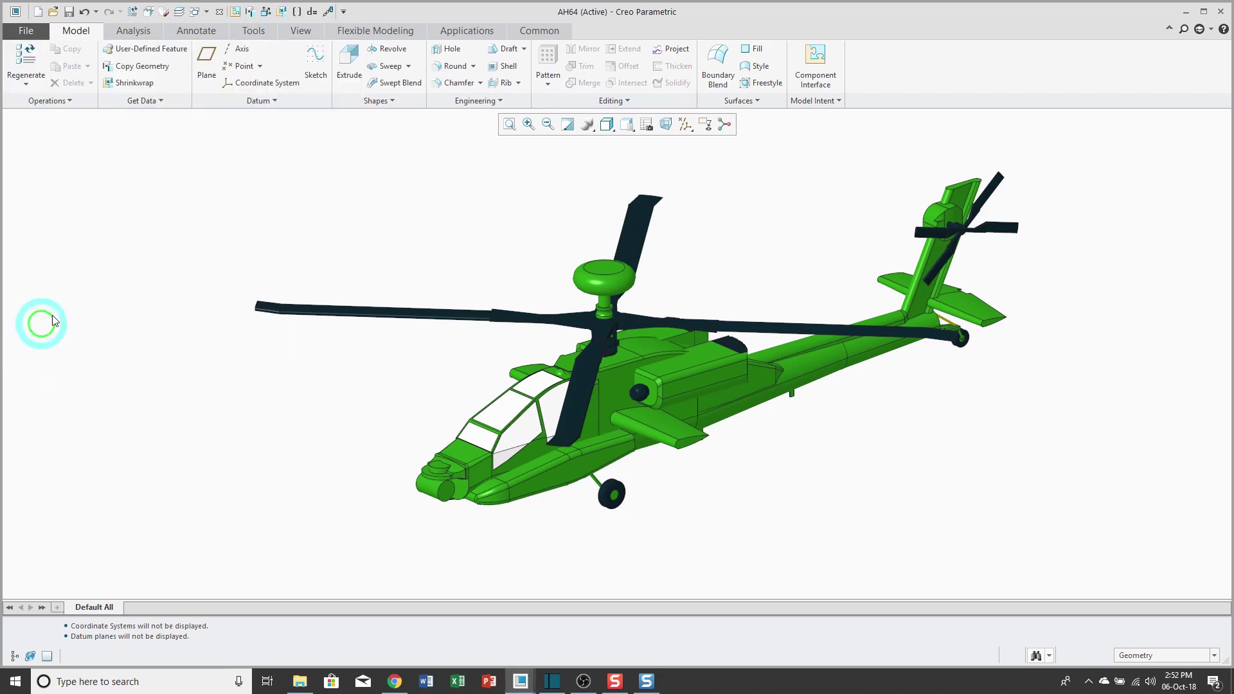
left_click(345, 133)
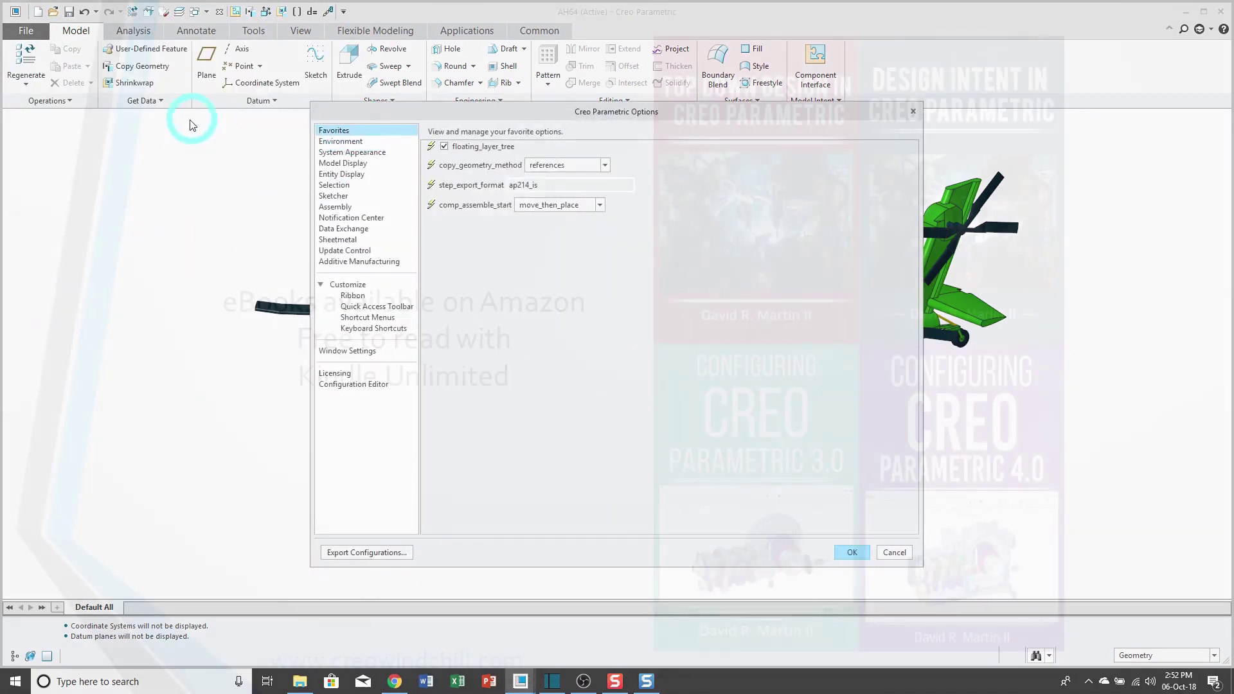